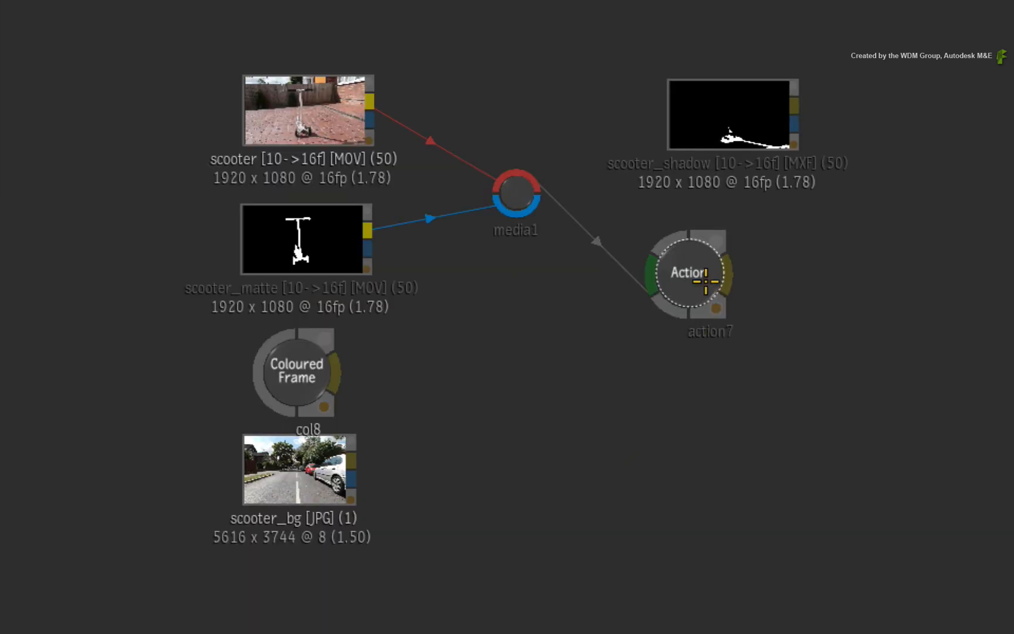
- View the Action node's result and scrub through the scooter shot to review the camera movement
{"action": "left_click", "coordinate": [703, 270]}
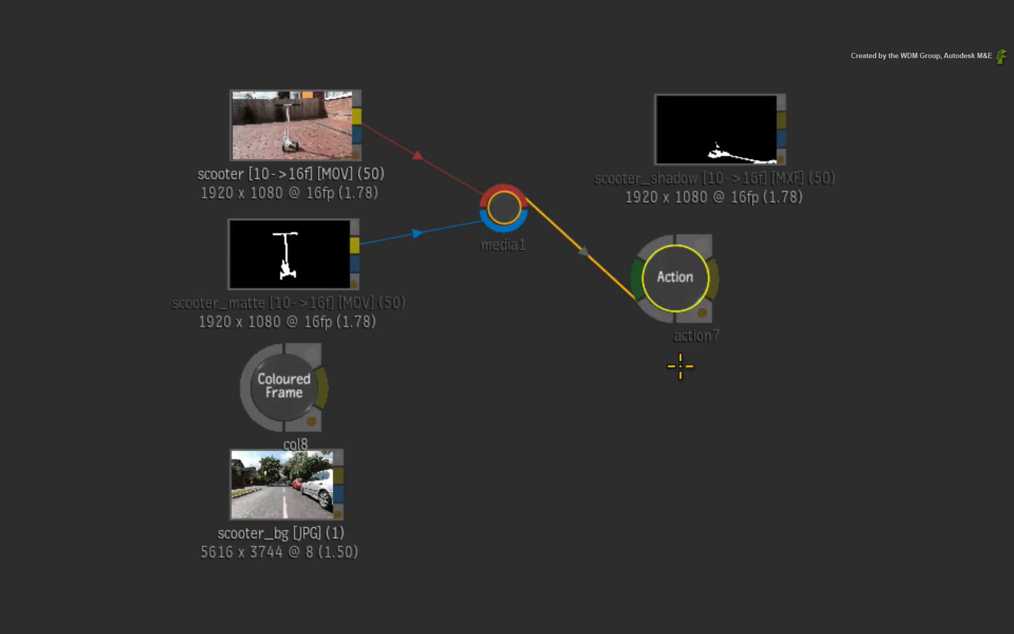
{"action": "left_click_drag", "start_coordinate": [678, 314], "coordinate": [678, 280]}
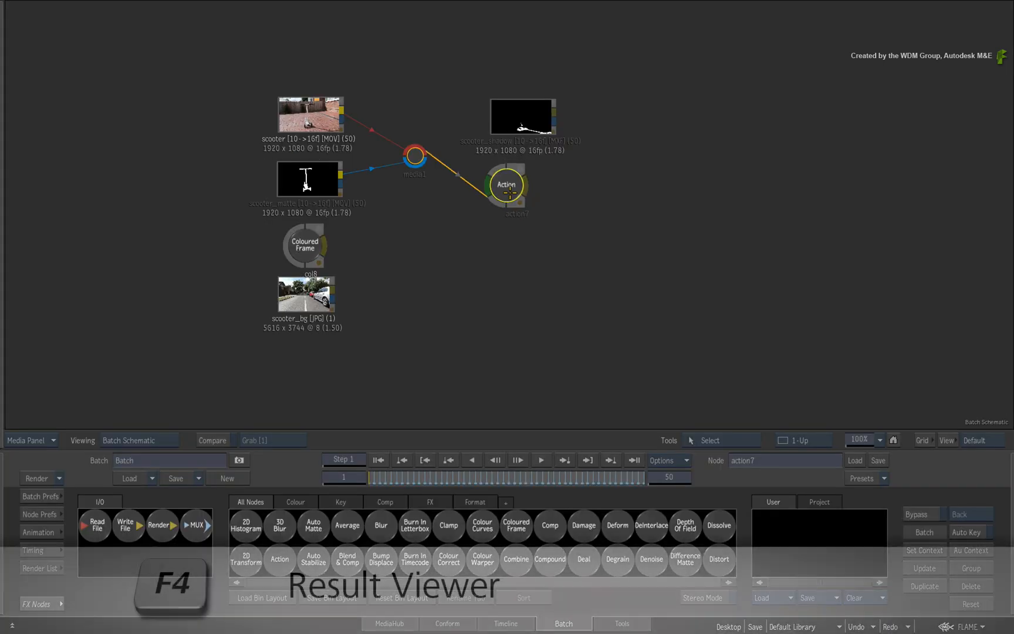
{"action": "key", "text": "F4"}
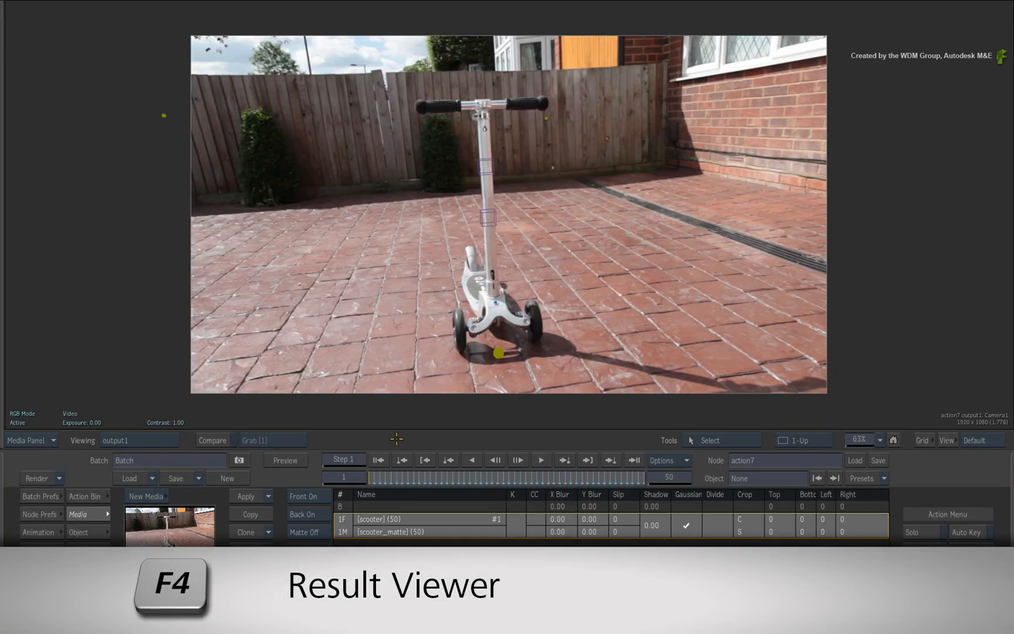
{"action": "left_click_drag", "start_coordinate": [371, 477], "coordinate": [320, 486]}
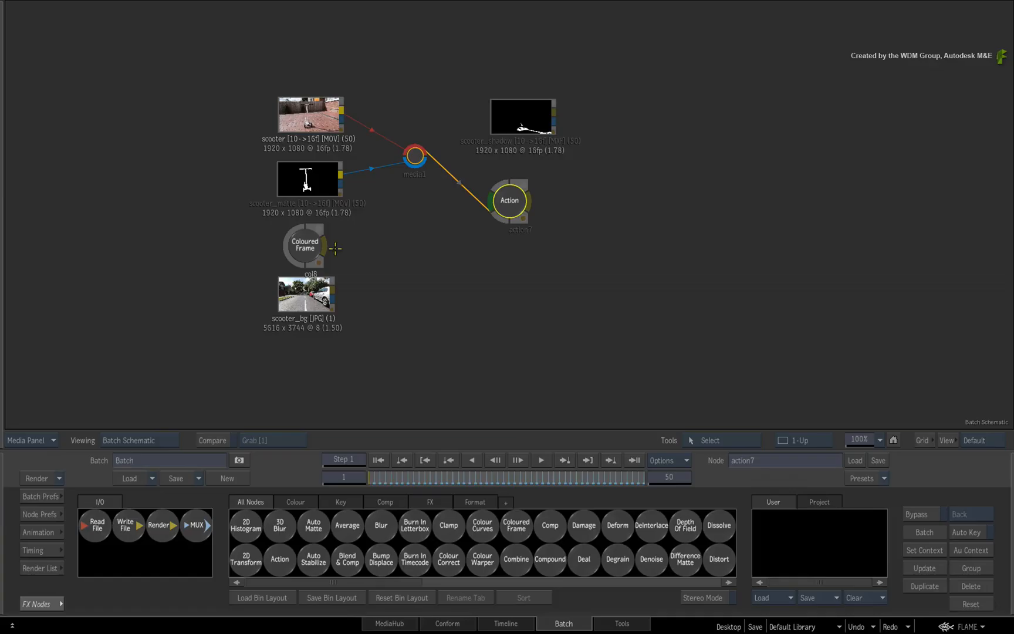
- View the scooter_bg street image at full size, then return to the Action output and scrub the scooter shot
{"action": "left_click", "coordinate": [312, 293]}
{"action": "key", "text": "F4"}
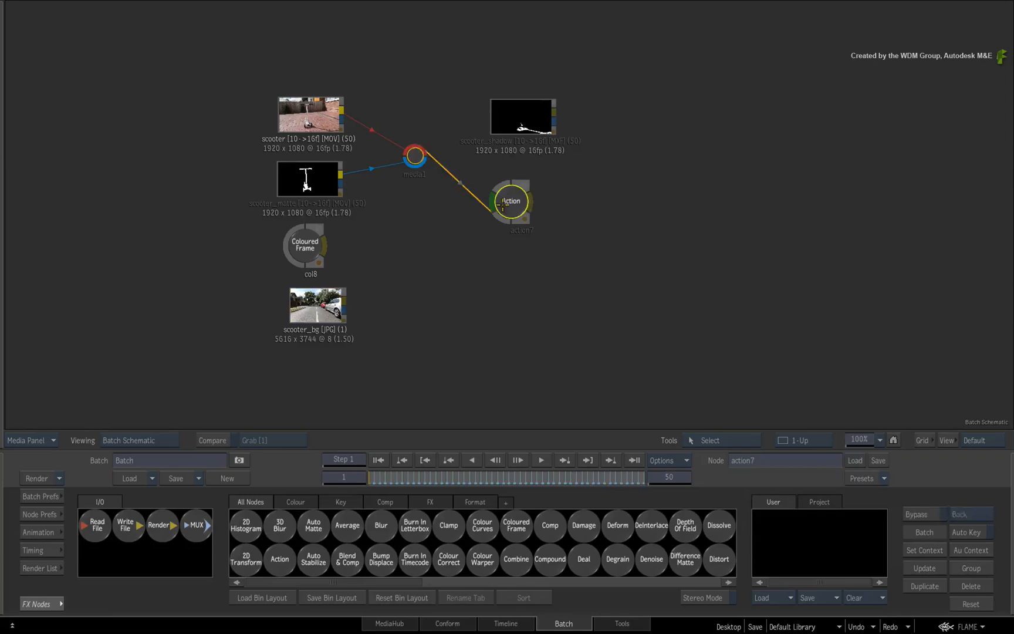
{"action": "key", "text": "F4"}
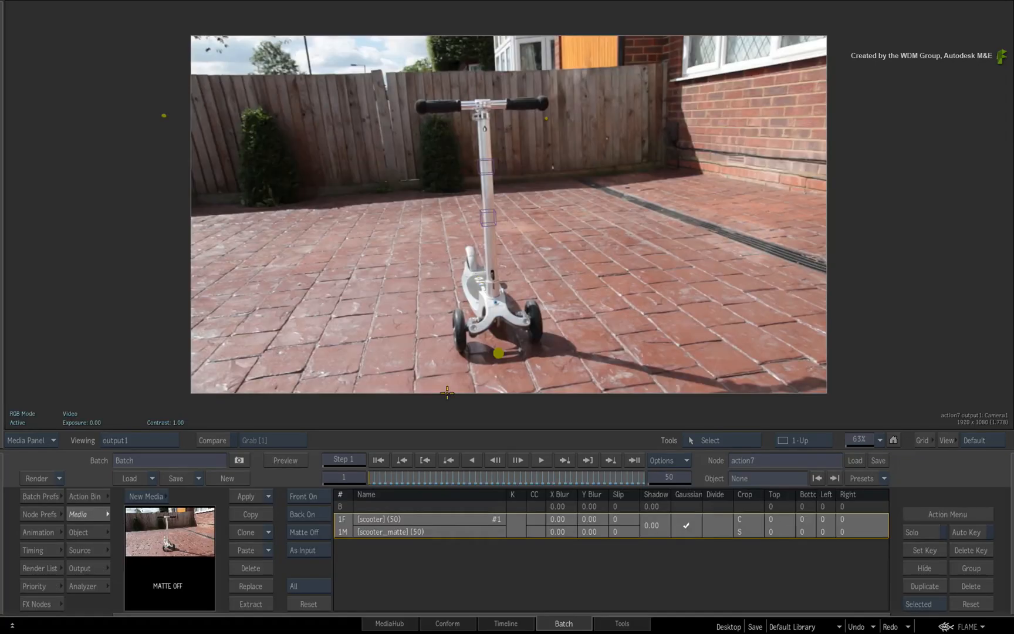
{"action": "left_click_drag", "start_coordinate": [384, 476], "coordinate": [326, 473]}
- Examine the Mono Analyzer's camera tracking point cloud over the shot and its Fine Tuning settings
{"action": "key", "text": "F7"}
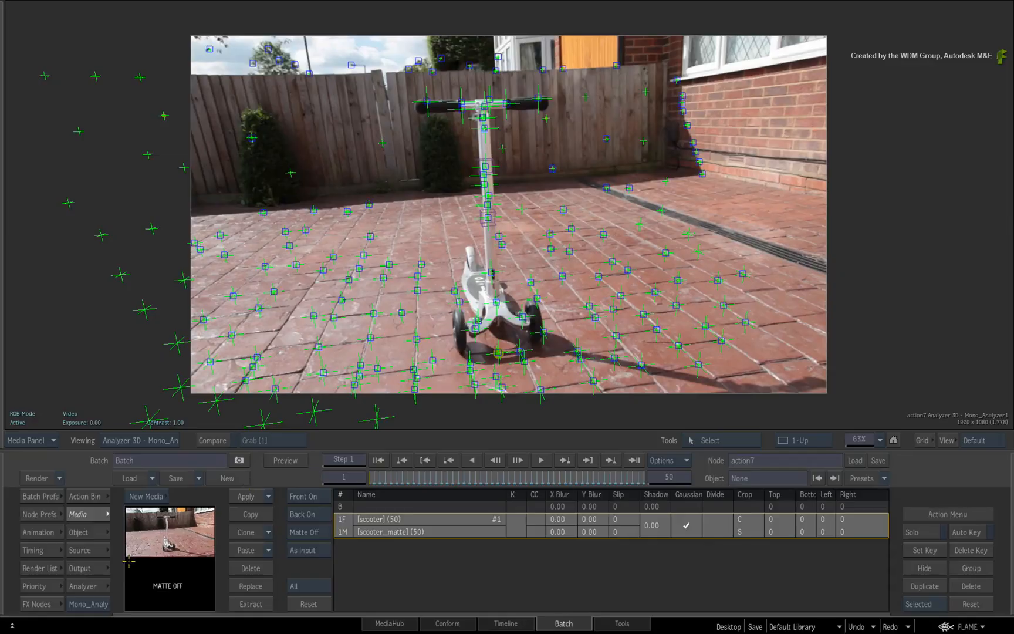
{"action": "left_click", "coordinate": [91, 585]}
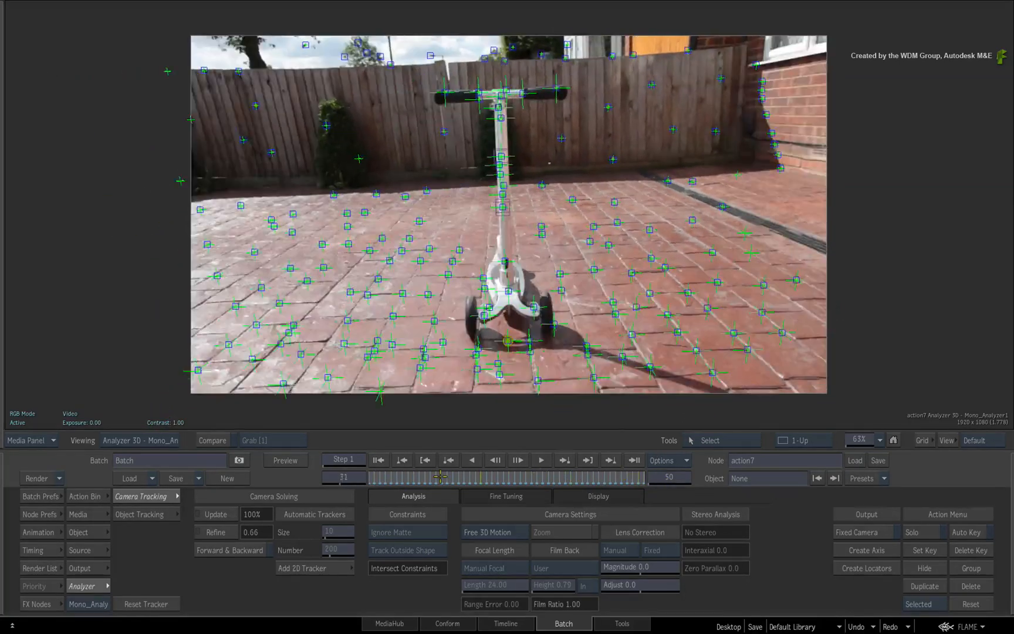
{"action": "left_click", "coordinate": [479, 496]}
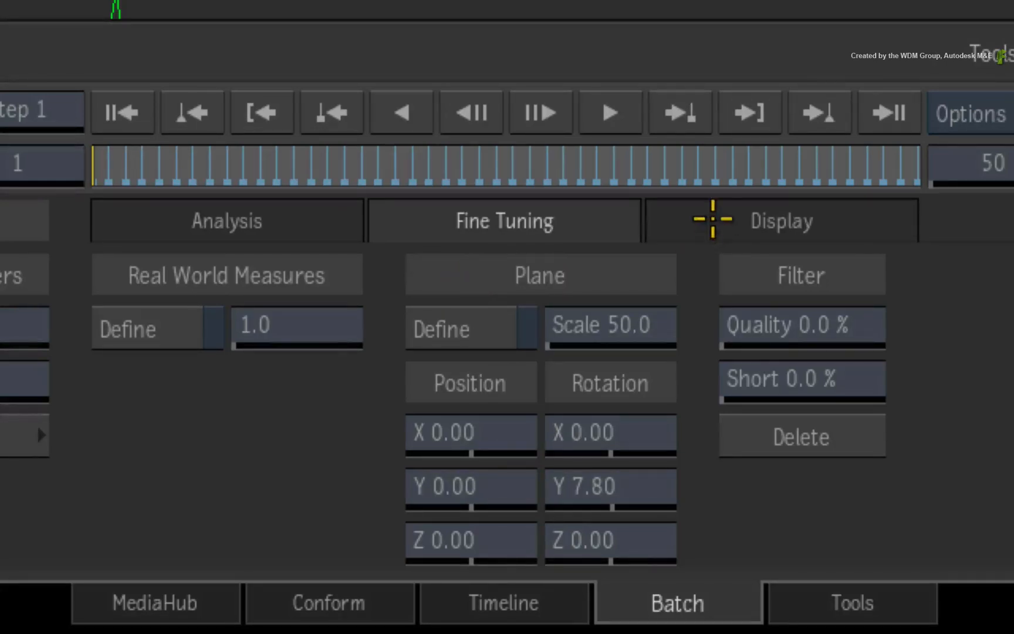
- Set the Analyzer's grid display to Grid XZ and scrub the shot to check the grid against the ground
{"action": "left_click", "coordinate": [711, 220]}
{"action": "left_click", "coordinate": [484, 419]}
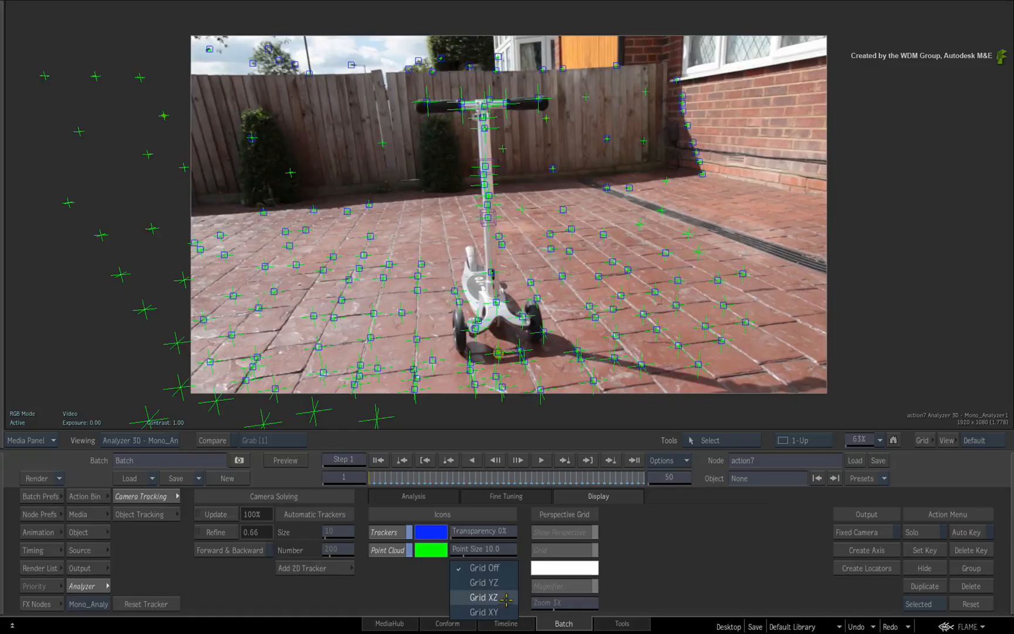
{"action": "left_click", "coordinate": [505, 522]}
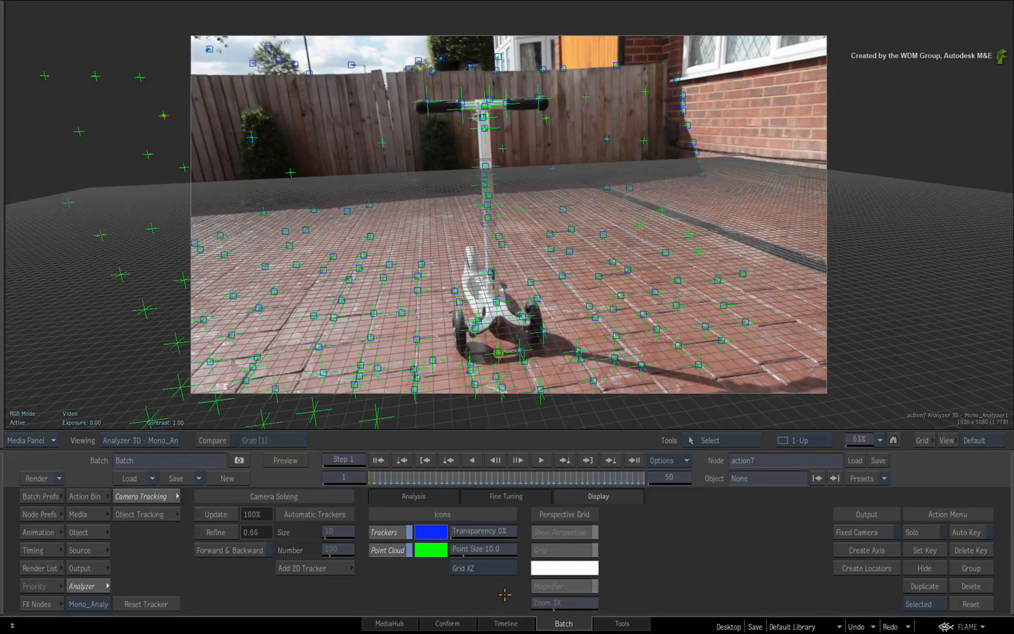
{"action": "left_click_drag", "start_coordinate": [626, 475], "coordinate": [567, 483]}
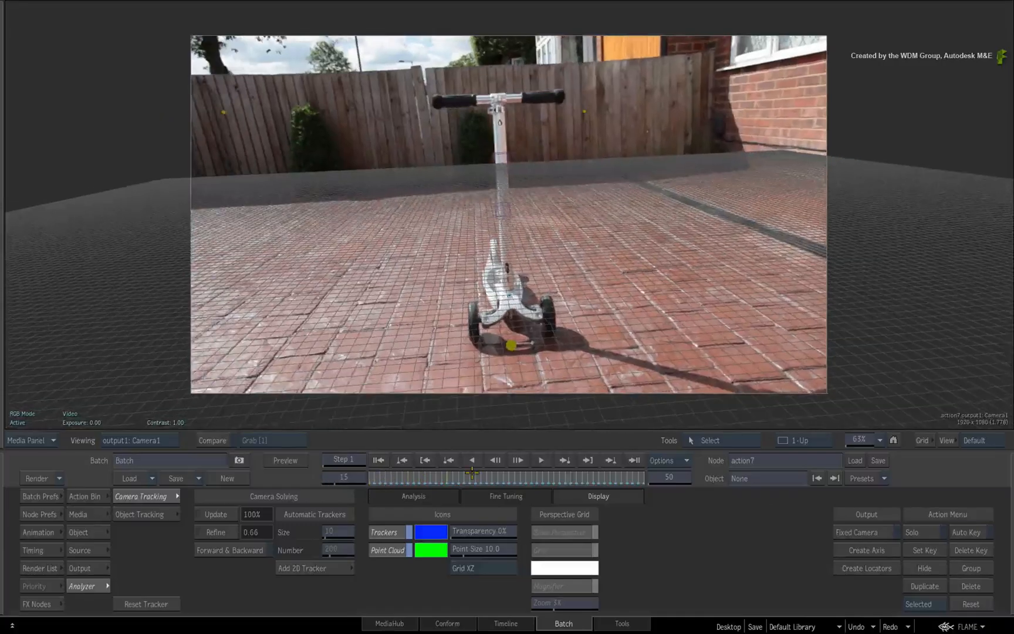
{"action": "mouse_move", "coordinate": [338, 474]}
{"action": "left_mouse_down"}
{"action": "mouse_move", "coordinate": [671, 481]}
{"action": "mouse_move", "coordinate": [354, 477]}
{"action": "left_mouse_up"}
- Show the Action schematic beside the result in a 2-Up view and hide the scooter image surface, image1
{"action": "left_click", "coordinate": [98, 496]}
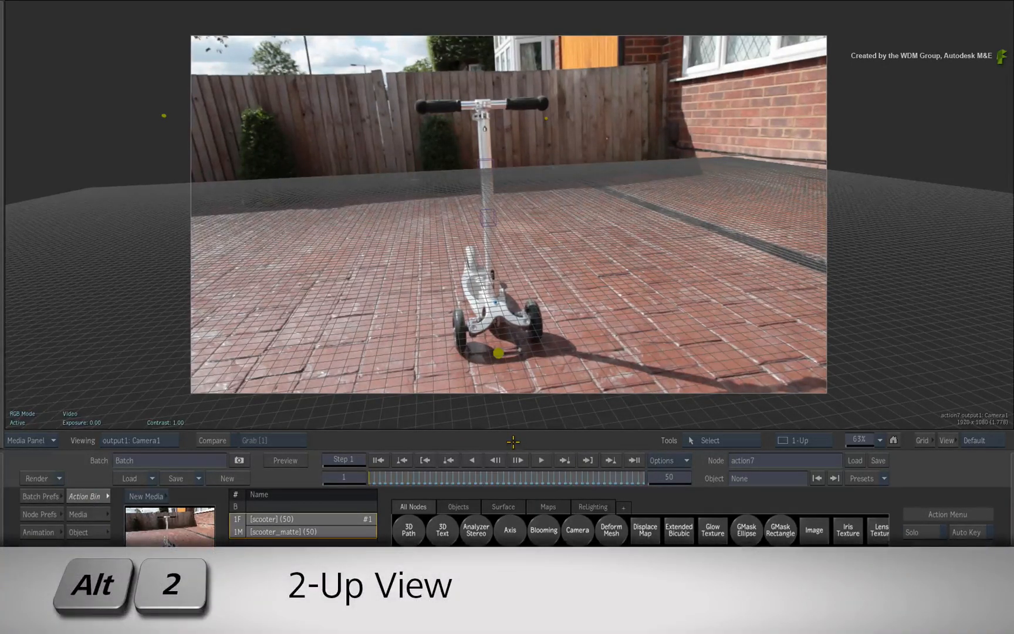
{"action": "key", "text": "alt+2"}
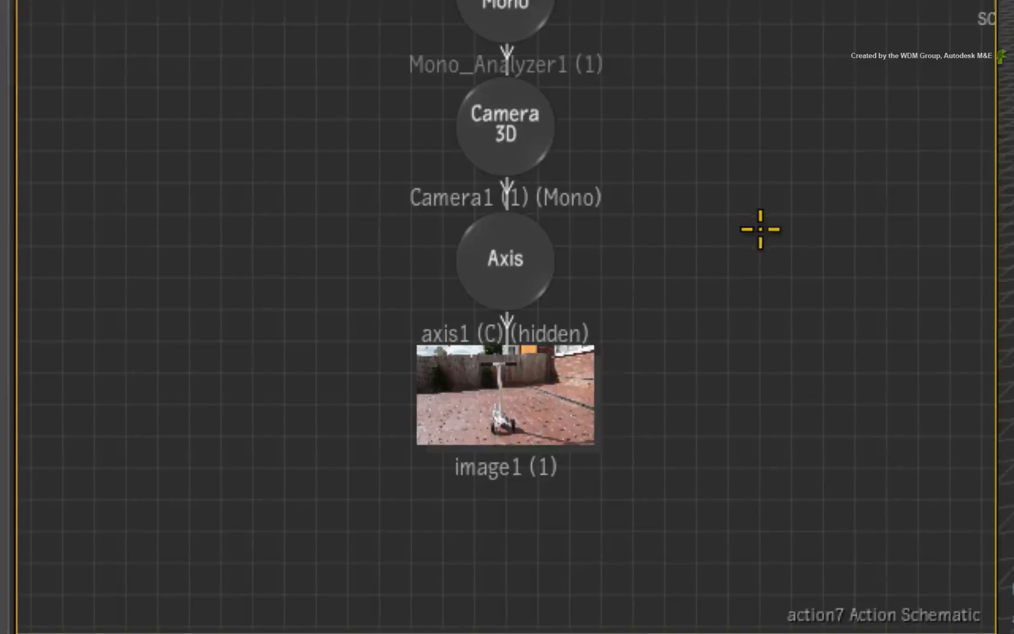
{"action": "left_click_drag", "start_coordinate": [502, 402], "coordinate": [509, 427]}
{"action": "key", "text": "h"}
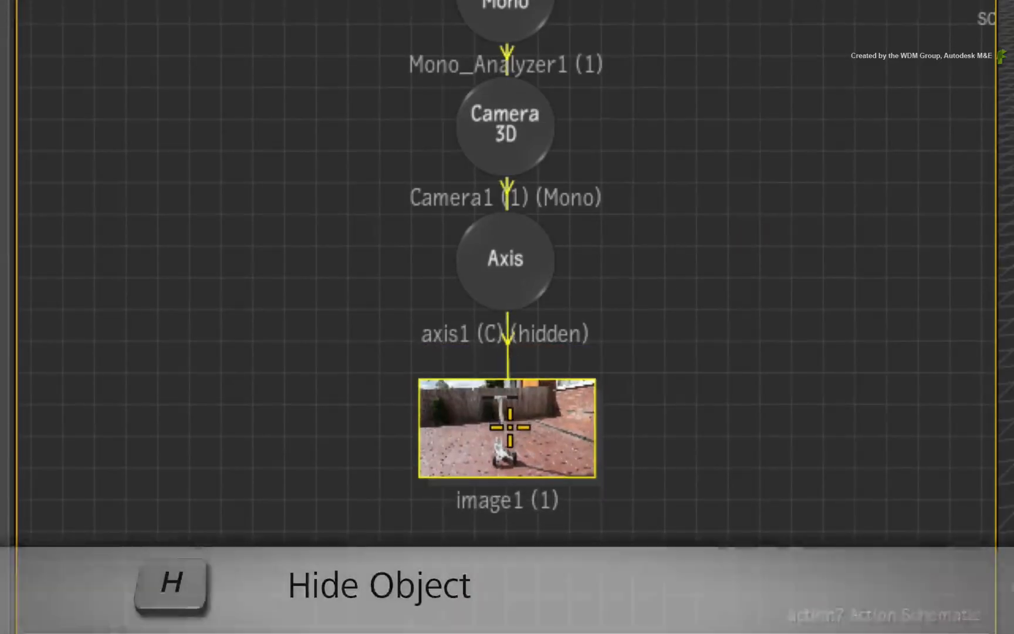
{"action": "key", "text": "h"}
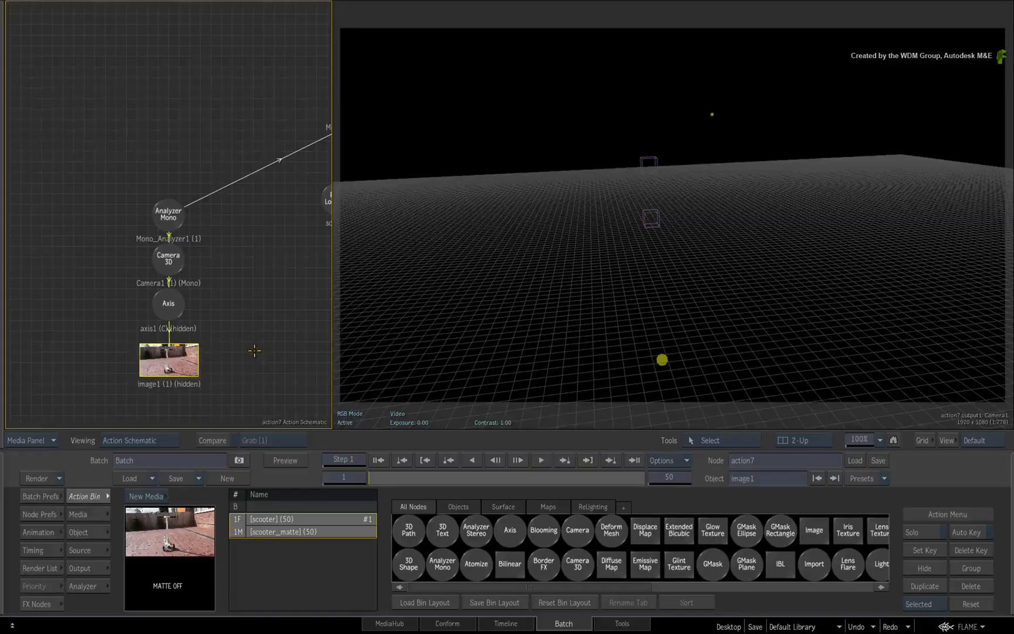
- Add a second media input to the Action node and connect the Coloured Frame output to its front input
{"action": "mouse_move", "coordinate": [2, 525]}
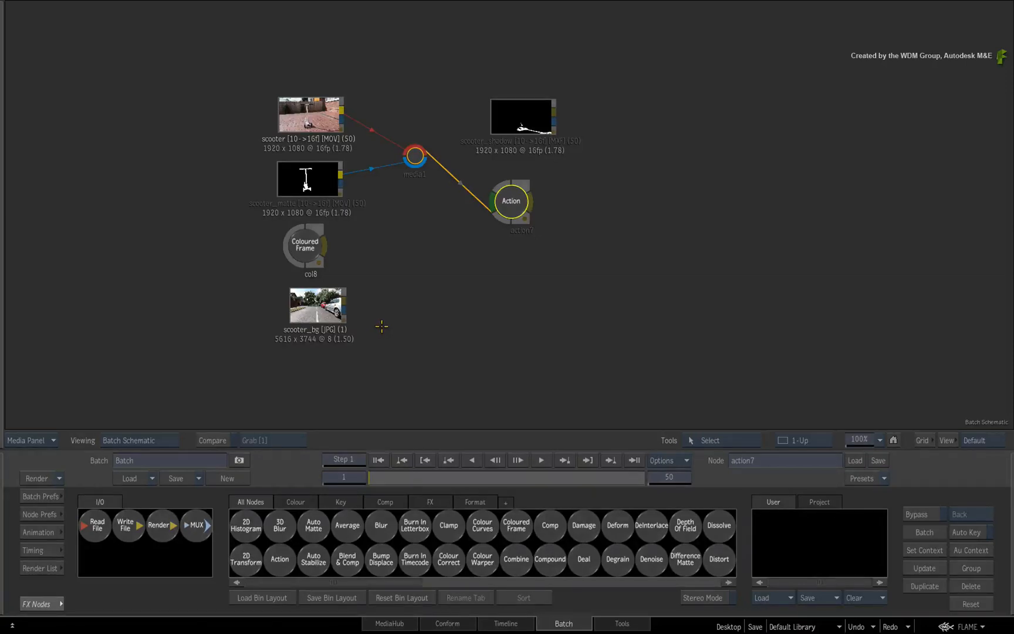
{"action": "left_click", "coordinate": [300, 245]}
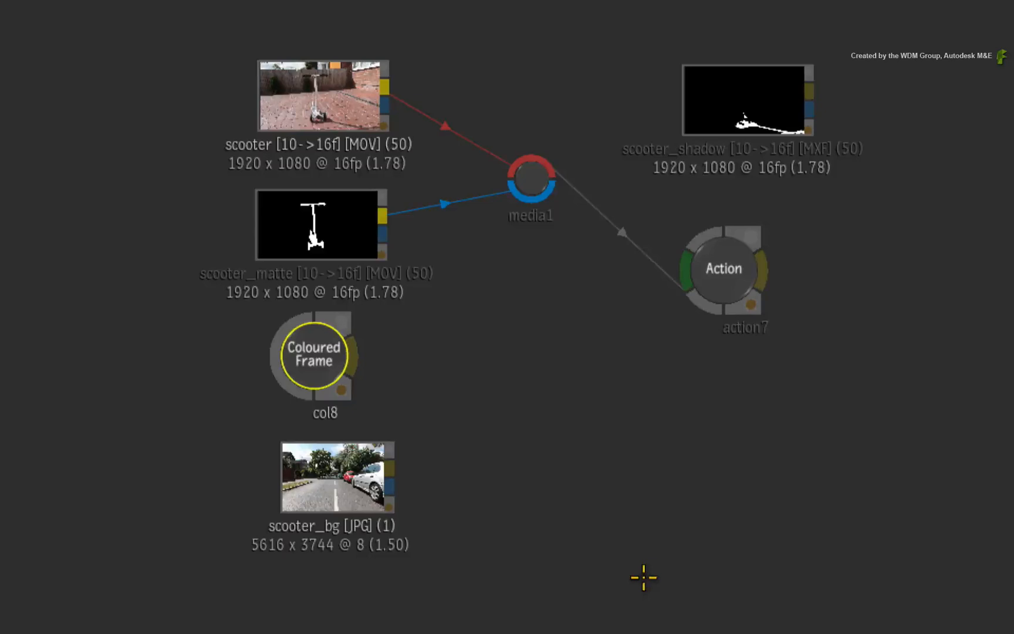
{"action": "left_click", "coordinate": [722, 304]}
{"action": "key", "text": "ctrl+n"}
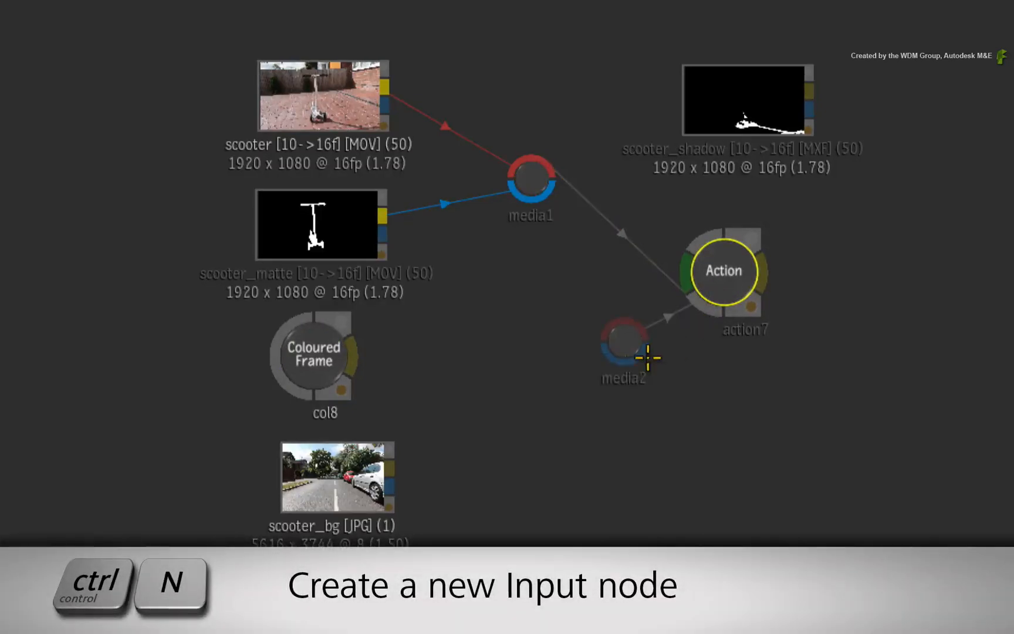
{"action": "left_click_drag", "start_coordinate": [615, 344], "coordinate": [478, 368]}
{"action": "left_click_drag", "start_coordinate": [351, 354], "coordinate": [485, 366]}
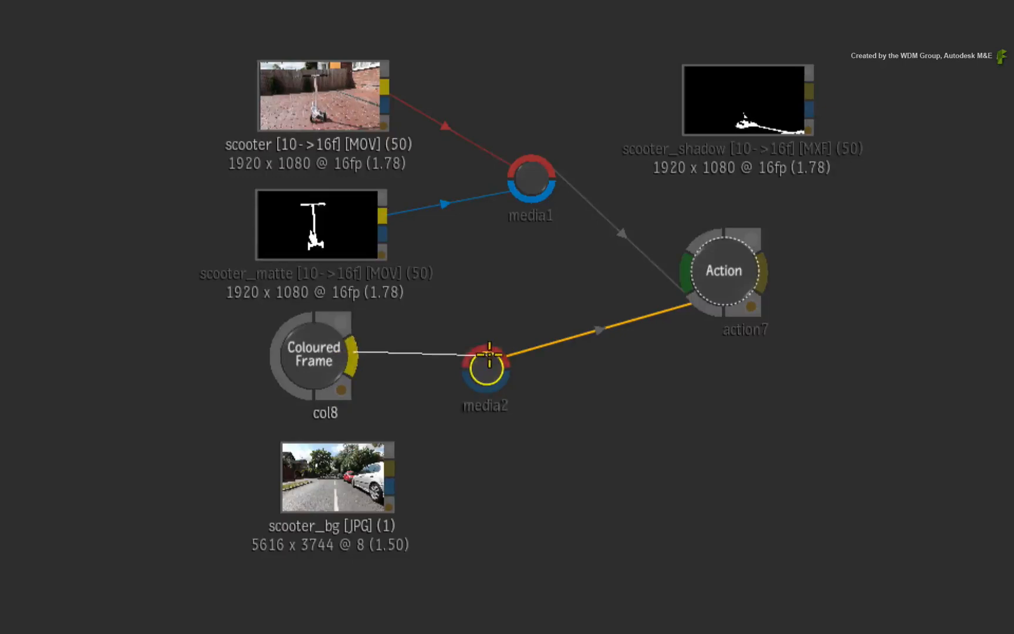
- Open the Action in a 2-Up view and scrub the shot to examine the white surface against the ground grid
{"action": "key", "text": "alt+2"}
{"action": "double_click", "coordinate": [720, 273]}
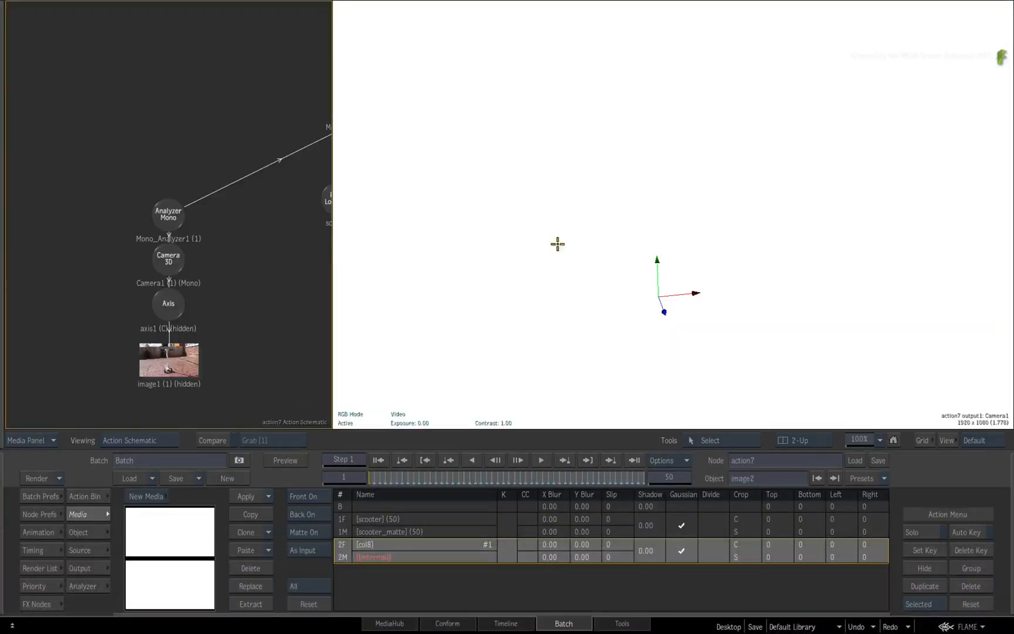
{"action": "left_click_drag", "start_coordinate": [728, 285], "coordinate": [653, 304]}
{"action": "left_click", "coordinate": [611, 460]}
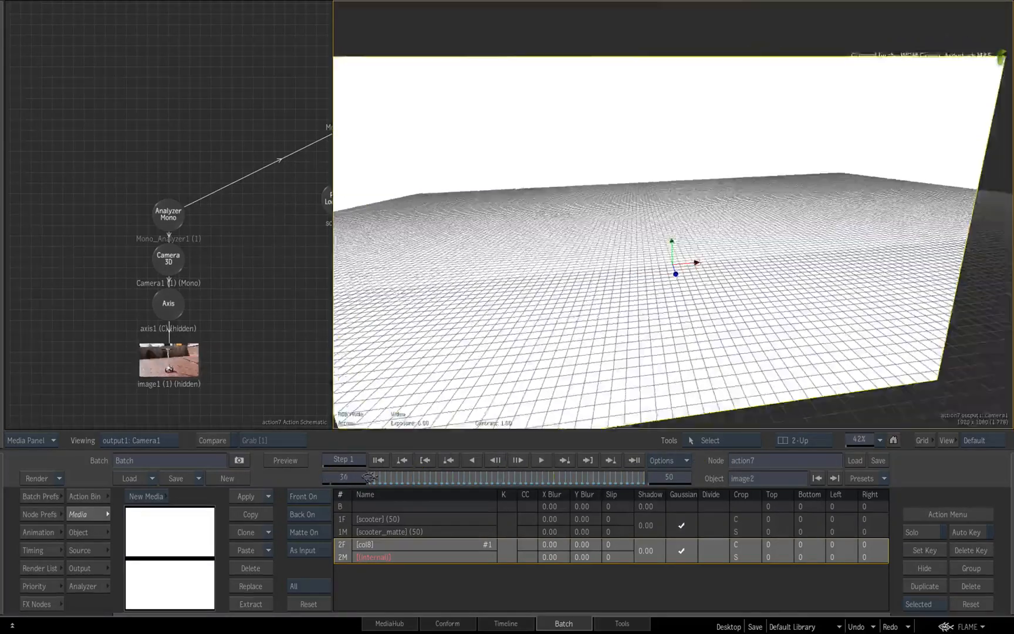
{"action": "left_click_drag", "start_coordinate": [317, 481], "coordinate": [279, 482]}
- Add a third media input to the Action node and connect the scooter_bg image to its front input
{"action": "mouse_move", "coordinate": [1, 542]}
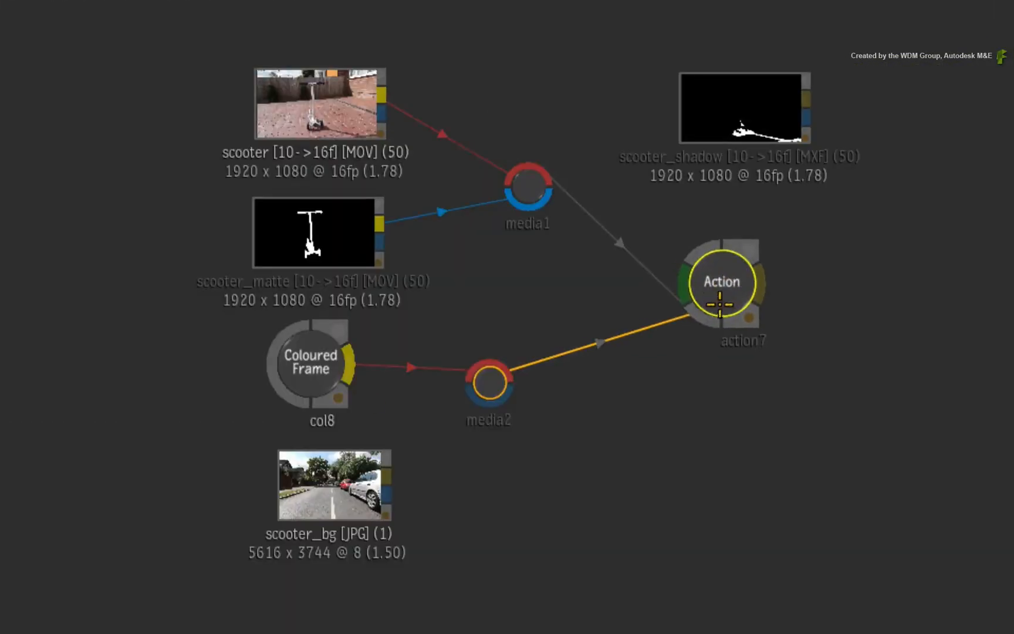
{"action": "left_click_drag", "start_coordinate": [720, 304], "coordinate": [589, 521]}
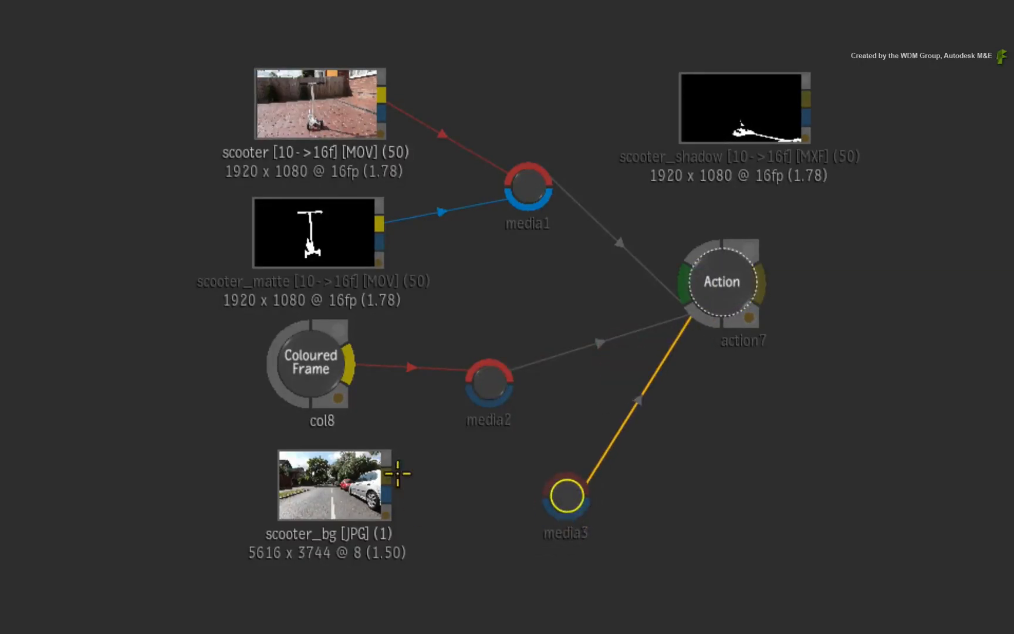
{"action": "left_click_drag", "start_coordinate": [392, 474], "coordinate": [564, 484]}
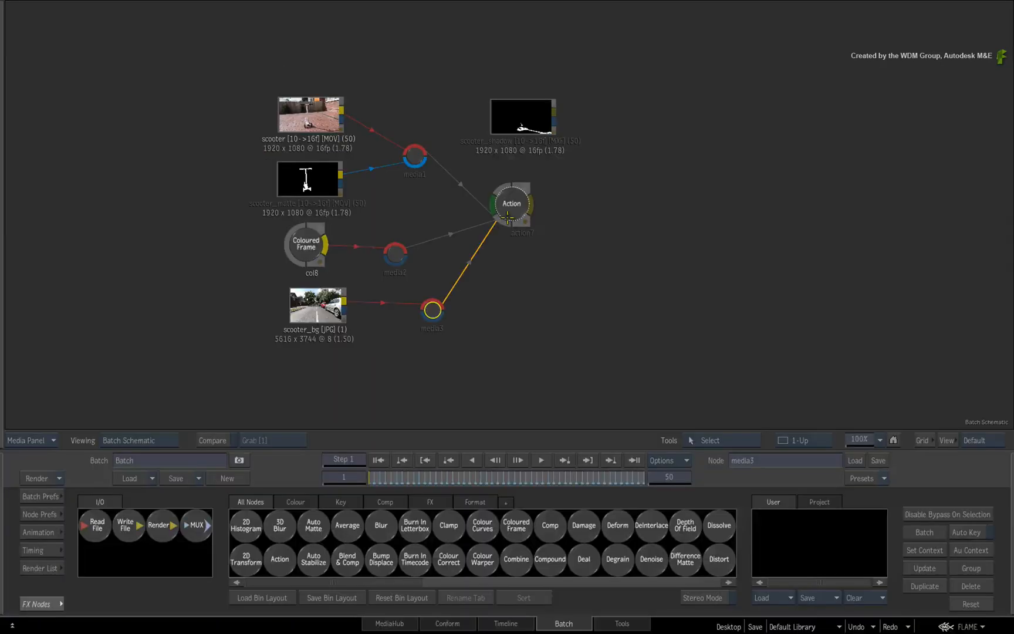
{"action": "left_click", "coordinate": [717, 307]}
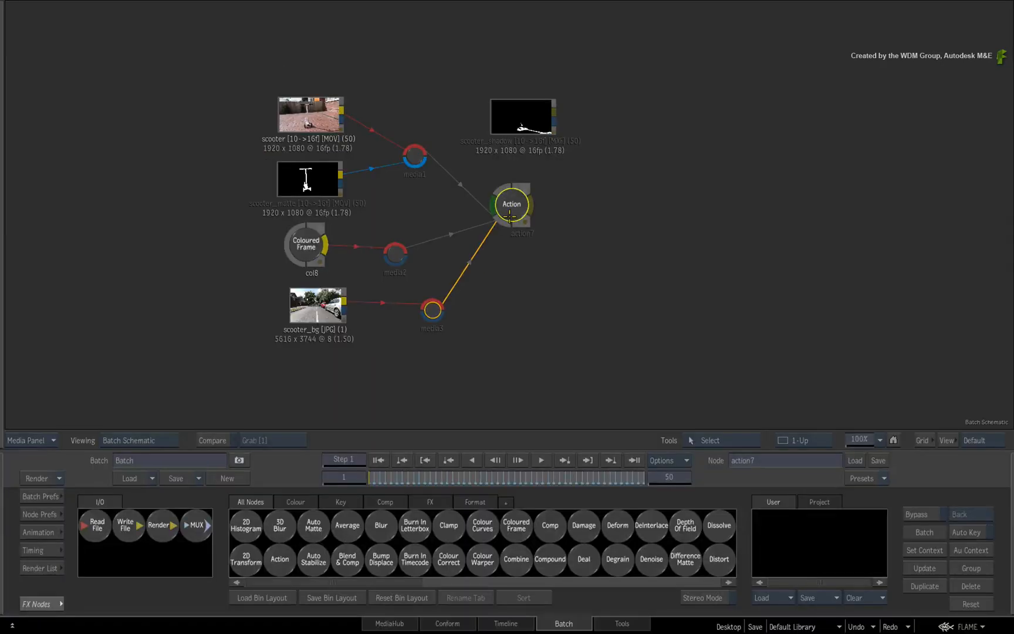
- Attach a Diffuse Map using the scooter_bg media to the white image2 surface in the Action schematic
{"action": "double_click", "coordinate": [511, 214]}
{"action": "left_click_drag", "start_coordinate": [224, 302], "coordinate": [130, 313]}
{"action": "left_click_drag", "start_coordinate": [218, 117], "coordinate": [226, 632]}
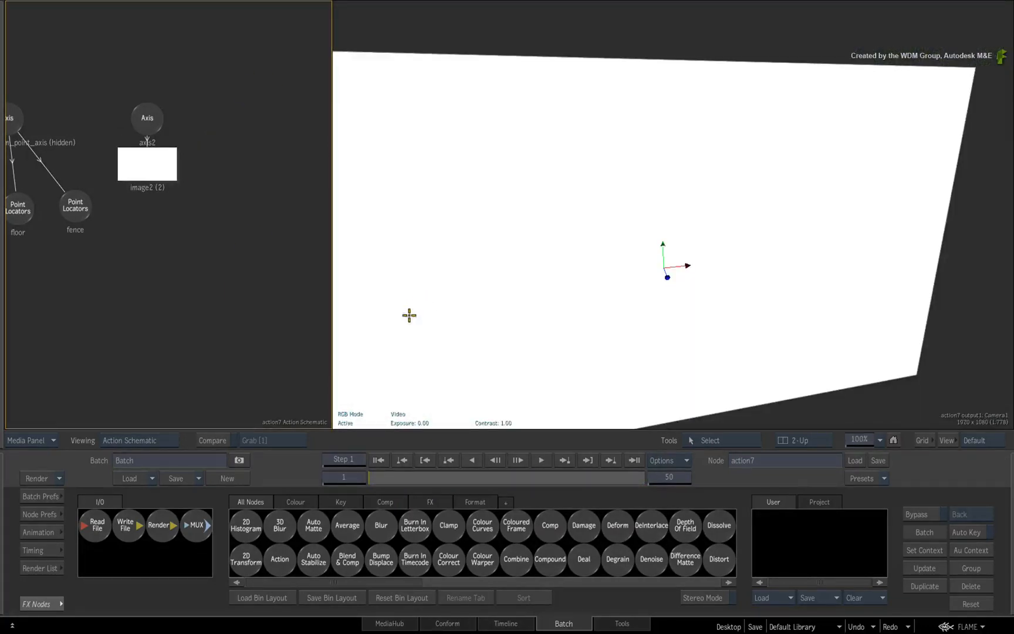
{"action": "left_click", "coordinate": [146, 169]}
{"action": "left_click", "coordinate": [90, 511]}
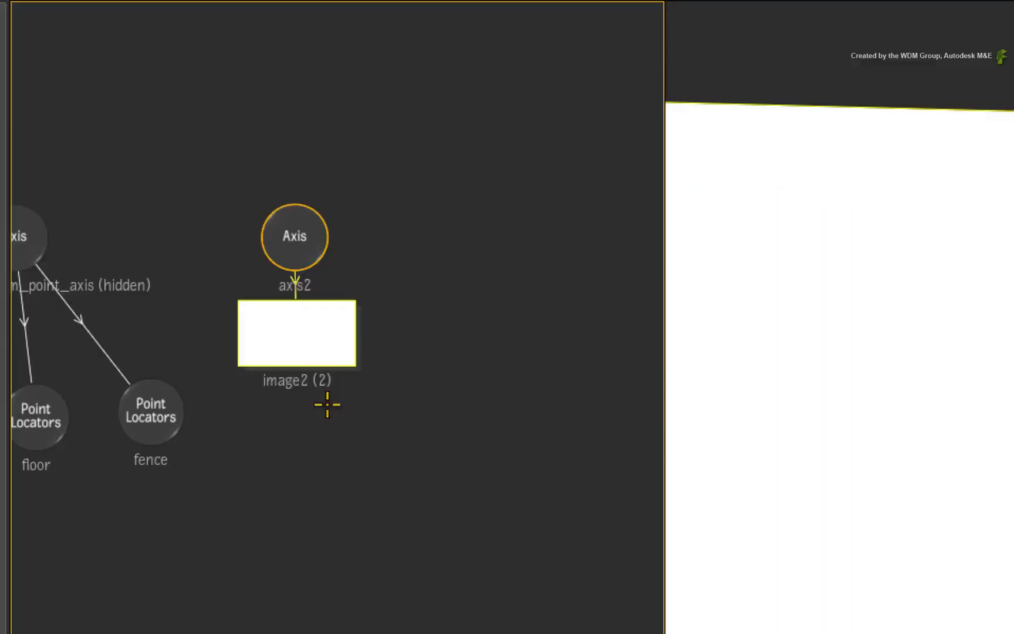
{"action": "left_click_drag", "start_coordinate": [299, 350], "coordinate": [305, 357]}
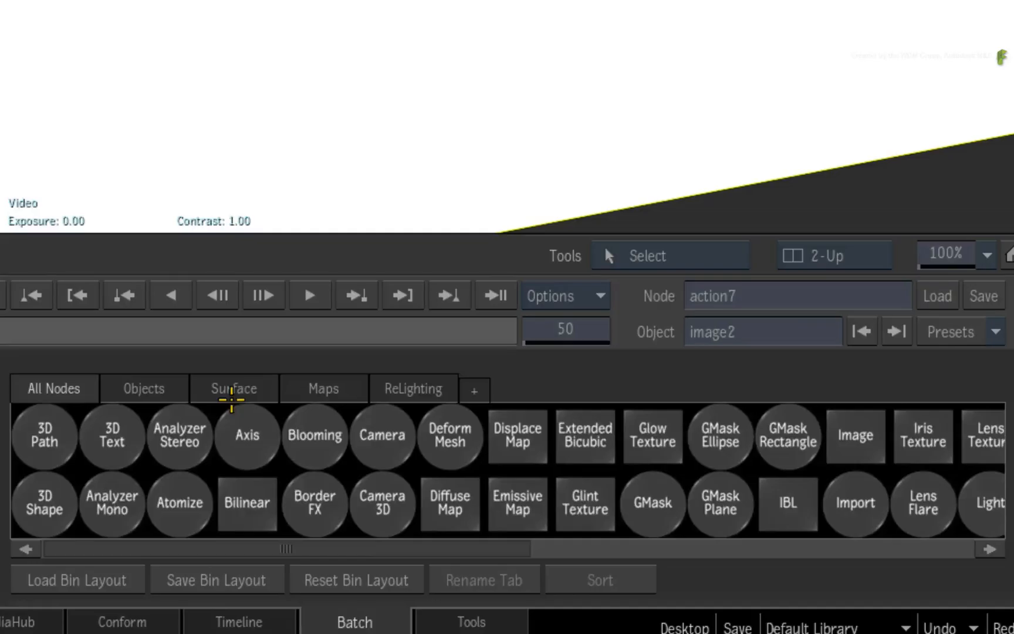
{"action": "key", "text": "d"}
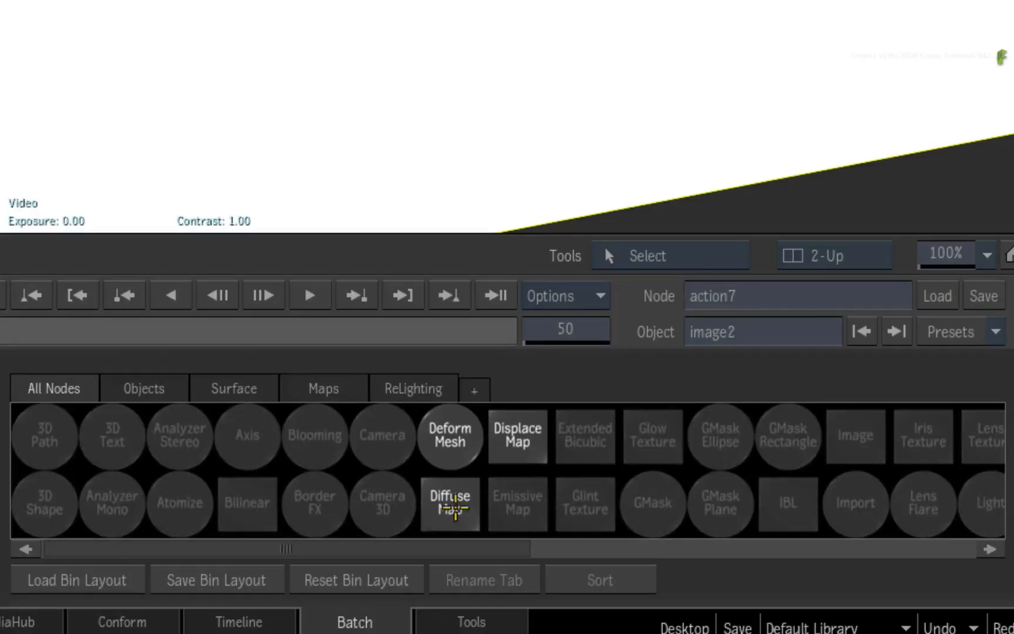
{"action": "left_click_drag", "start_coordinate": [454, 505], "coordinate": [153, 241]}
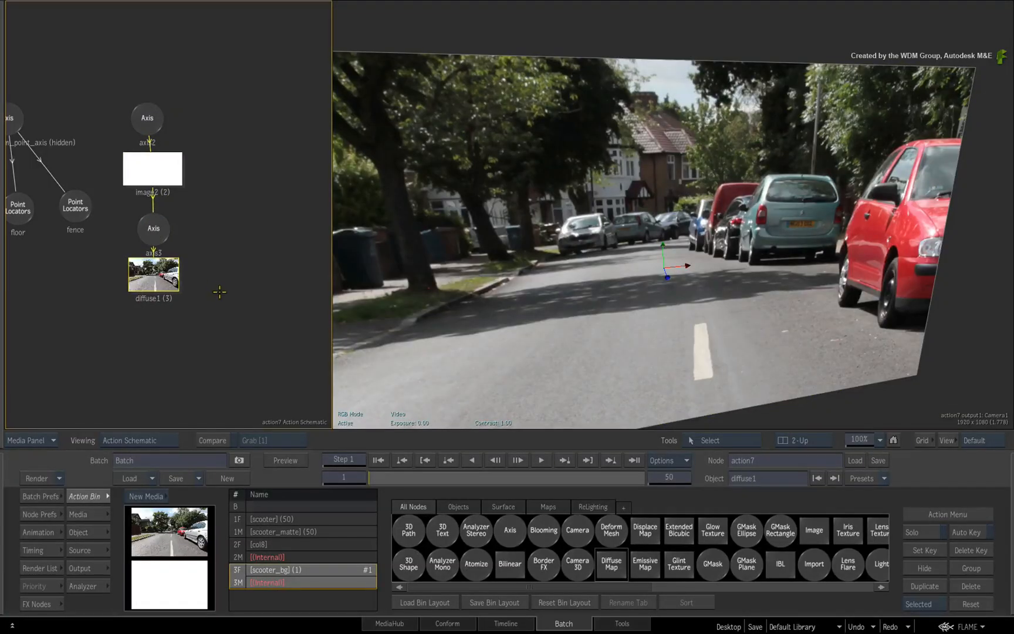
- Set the diffuse map's texture mapping to Projection
{"action": "left_click", "coordinate": [159, 290]}
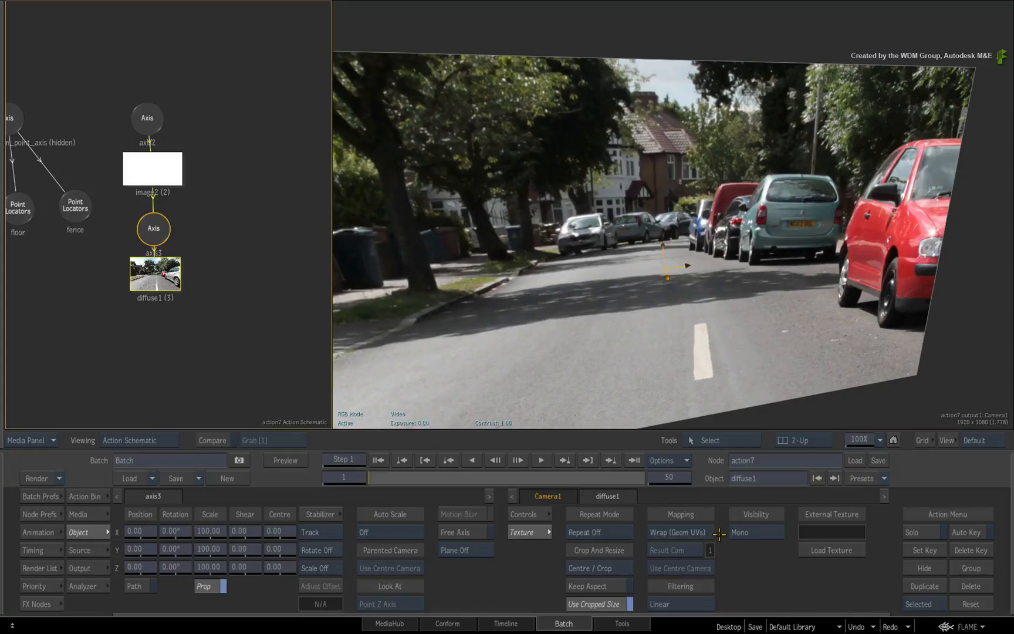
{"action": "left_click", "coordinate": [712, 532]}
{"action": "left_click", "coordinate": [681, 502]}
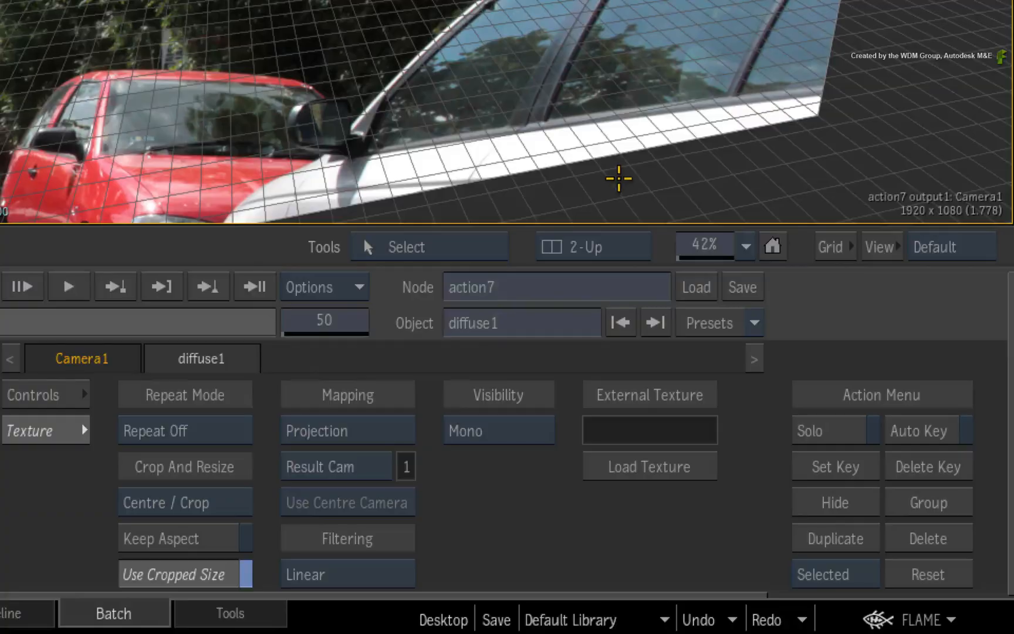
- Turn on the image border in the viewer's grid settings to outline the camera frame
{"action": "left_click", "coordinate": [923, 443]}
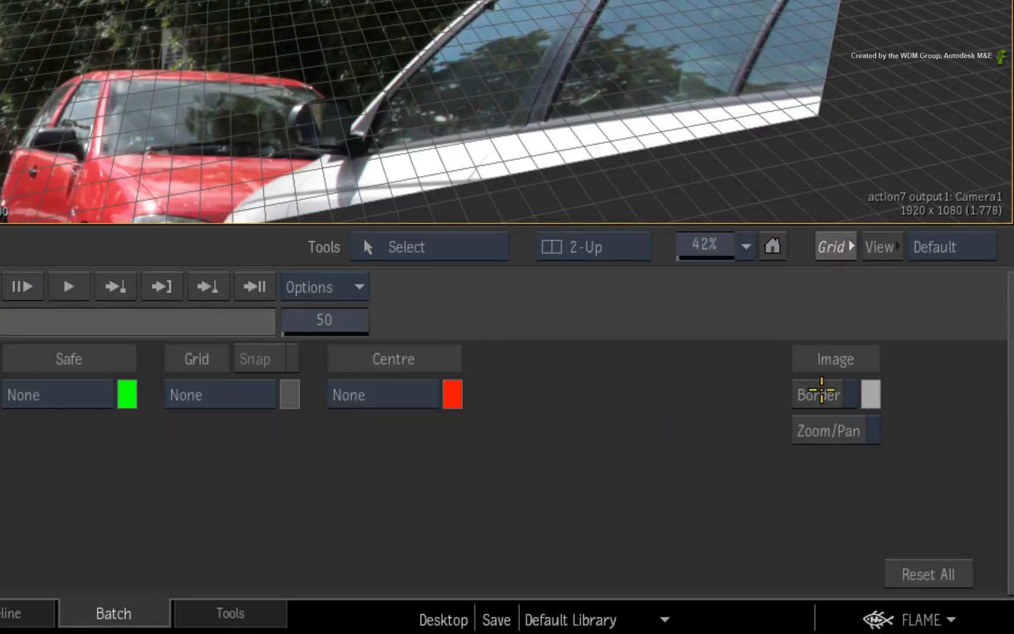
{"action": "left_click", "coordinate": [816, 394]}
{"action": "left_click", "coordinate": [828, 247]}
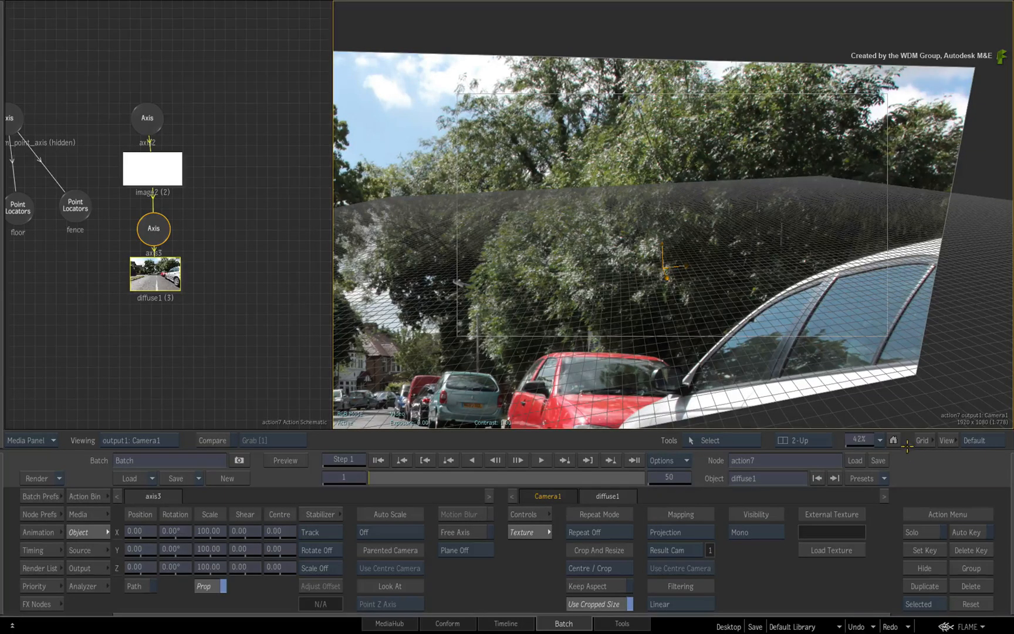
{"action": "left_click_drag", "start_coordinate": [769, 348], "coordinate": [830, 345]}
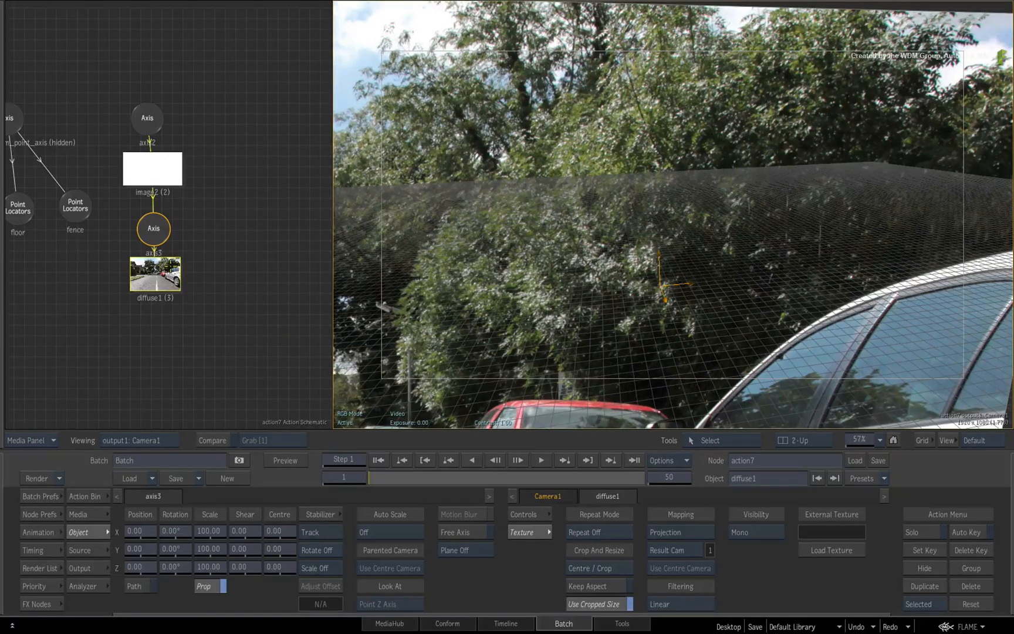
- Offset the diffuse map's axis3 to position X 1000 and Y 1200 to slide the projected street texture
{"action": "left_click", "coordinate": [151, 228]}
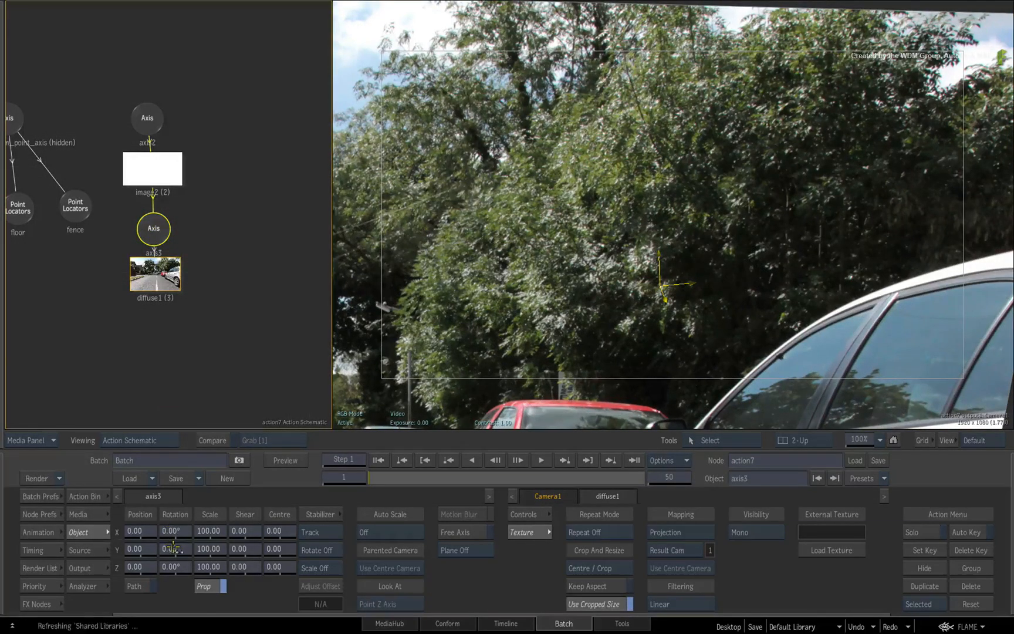
{"action": "left_click_drag", "start_coordinate": [153, 549], "coordinate": [412, 484]}
{"action": "left_click_drag", "start_coordinate": [136, 532], "coordinate": [243, 535]}
{"action": "left_click", "coordinate": [376, 423]}
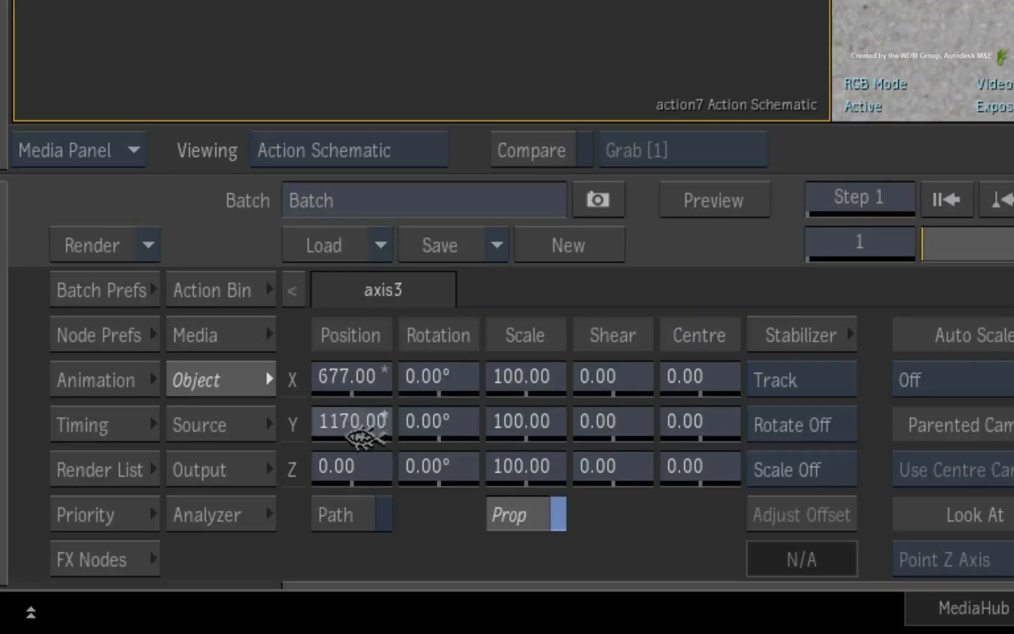
{"action": "type", "text": "1200"}
{"action": "key", "text": "Return"}
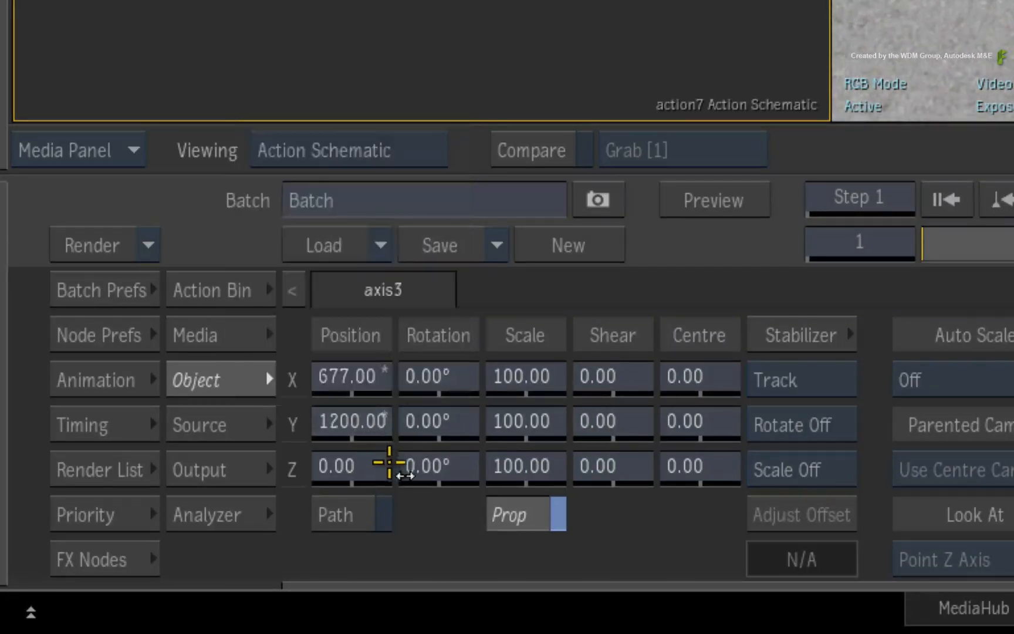
{"action": "left_click", "coordinate": [347, 388]}
{"action": "type", "text": "1000"}
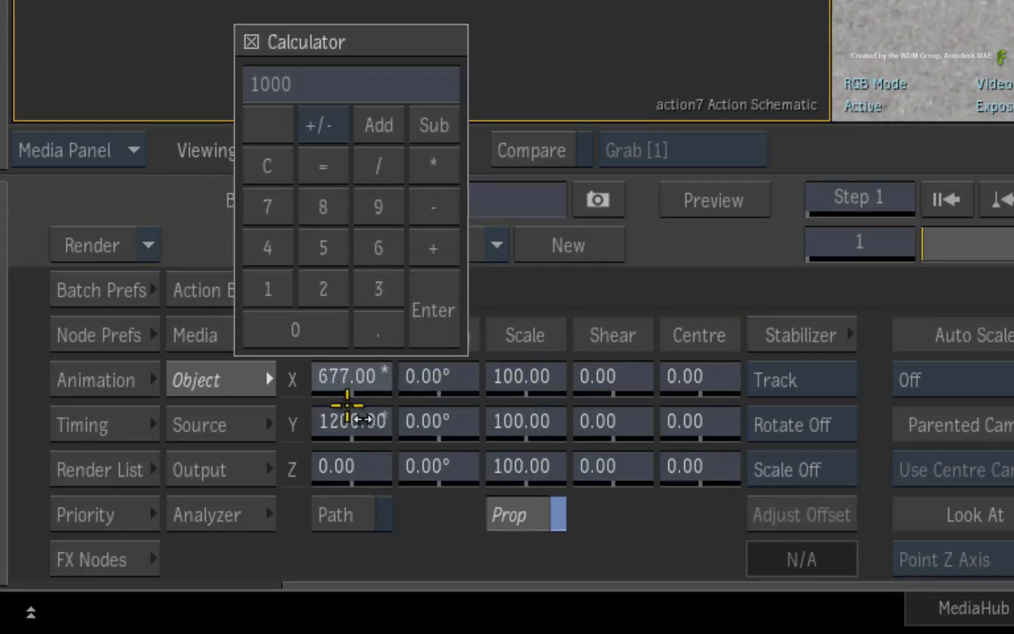
{"action": "key", "text": "Return"}
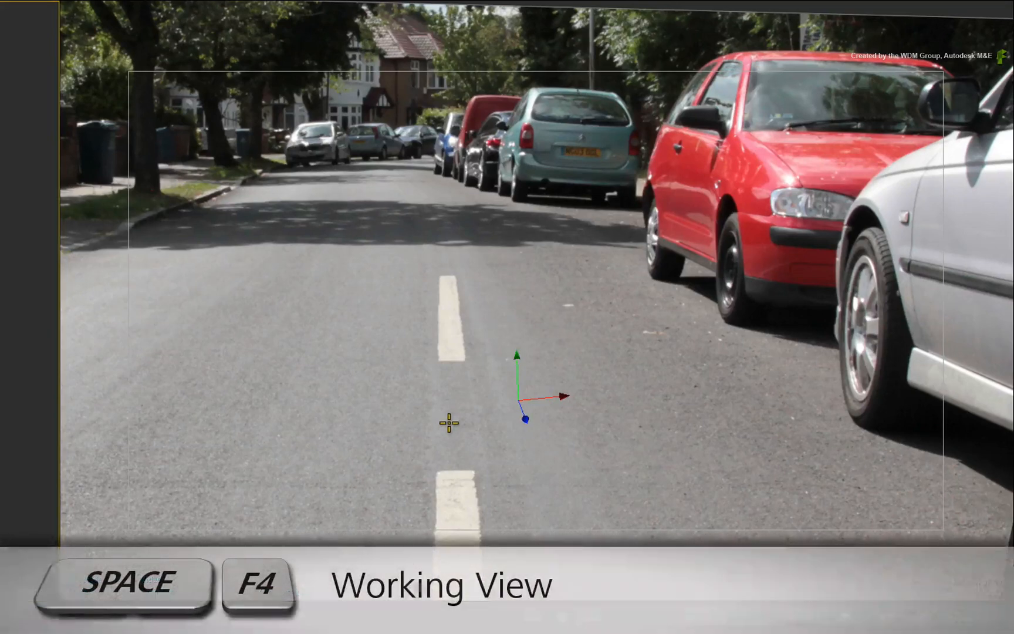
- Lay the image2 surface flat as the road by rotating its parent axis2 to -90° in X
{"action": "key", "text": "space+F4"}
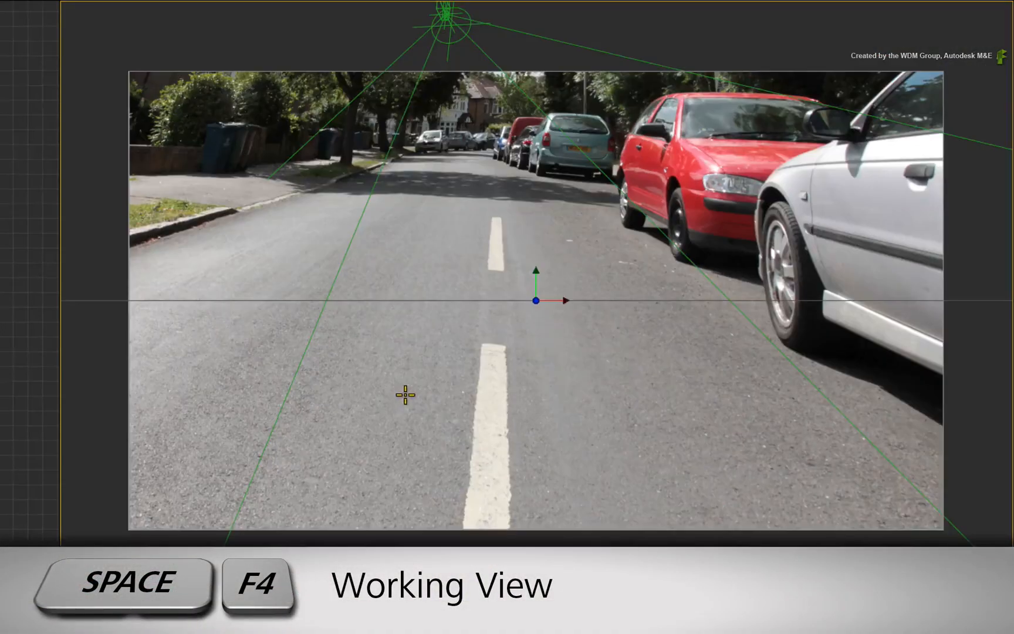
{"action": "key", "text": "alt"}
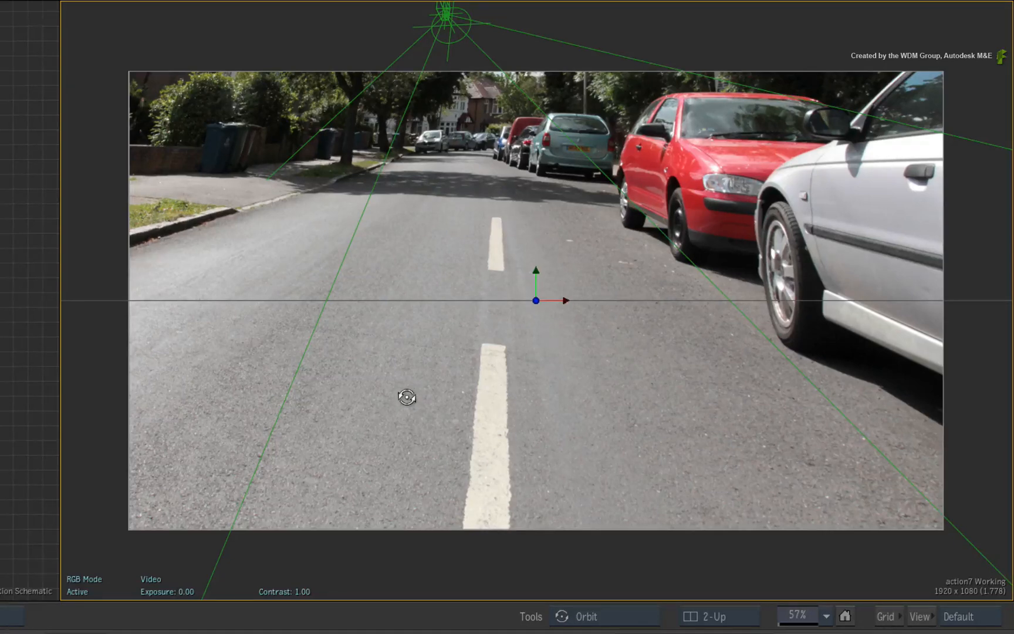
{"action": "left_click_drag", "start_coordinate": [219, 159], "coordinate": [664, 346]}
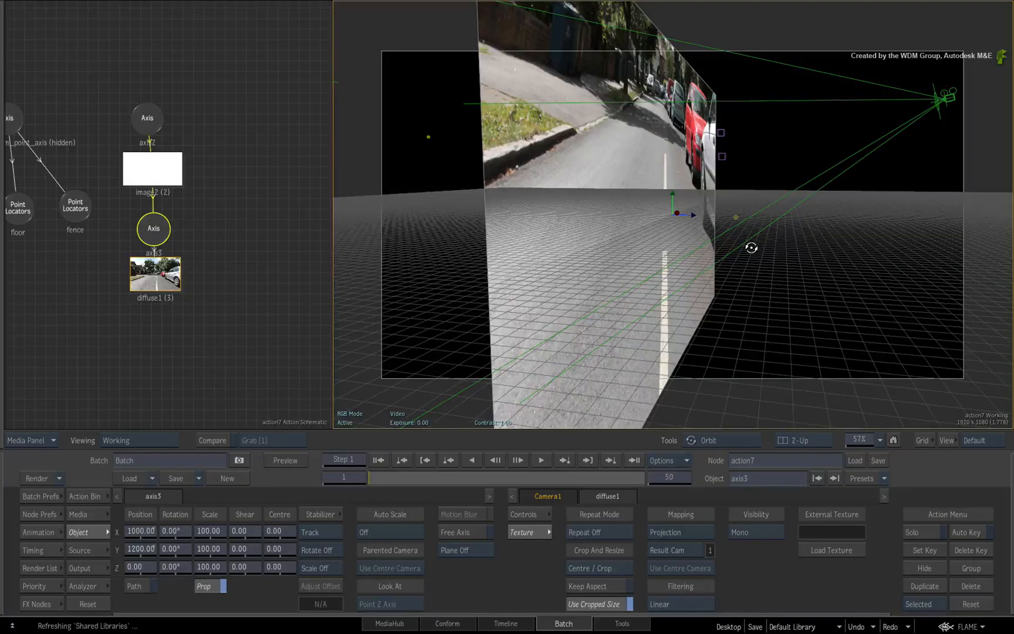
{"action": "left_click", "coordinate": [150, 130]}
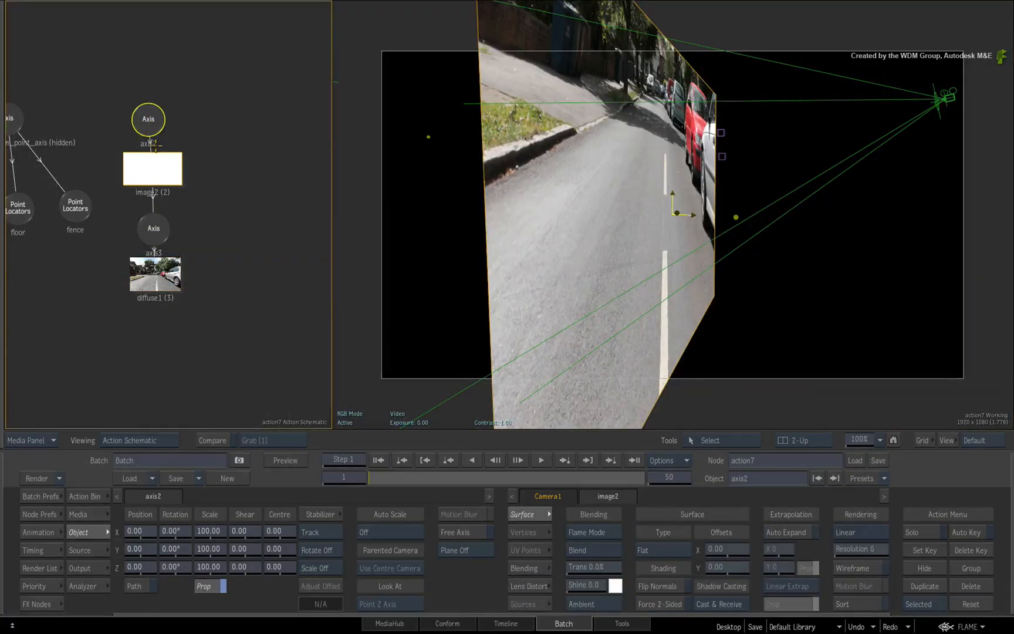
{"action": "left_click", "coordinate": [176, 532]}
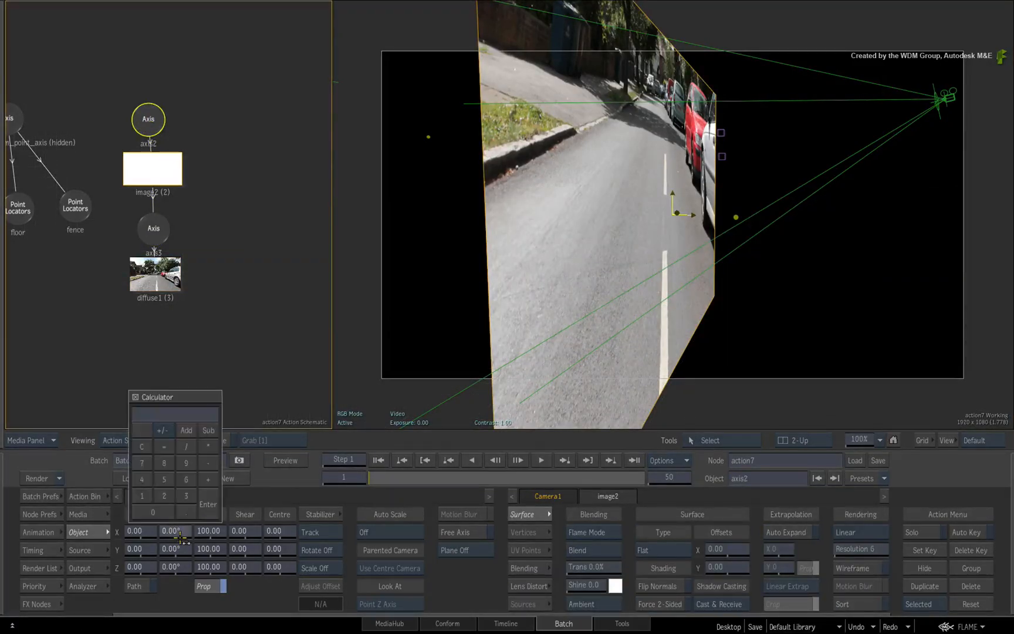
{"action": "key", "text": "Return"}
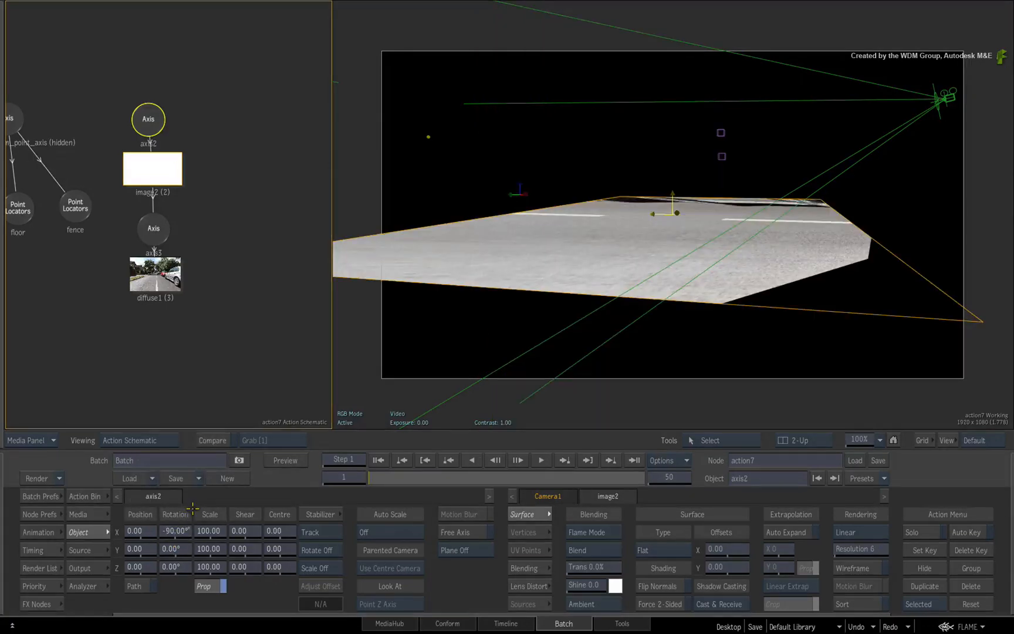
- Turn off the 3D reference grid in the Action node's display preferences
{"action": "left_click", "coordinate": [613, 345]}
{"action": "left_click_drag", "start_coordinate": [684, 268], "coordinate": [411, 297]}
{"action": "left_click_drag", "start_coordinate": [170, 416], "coordinate": [254, 571]}
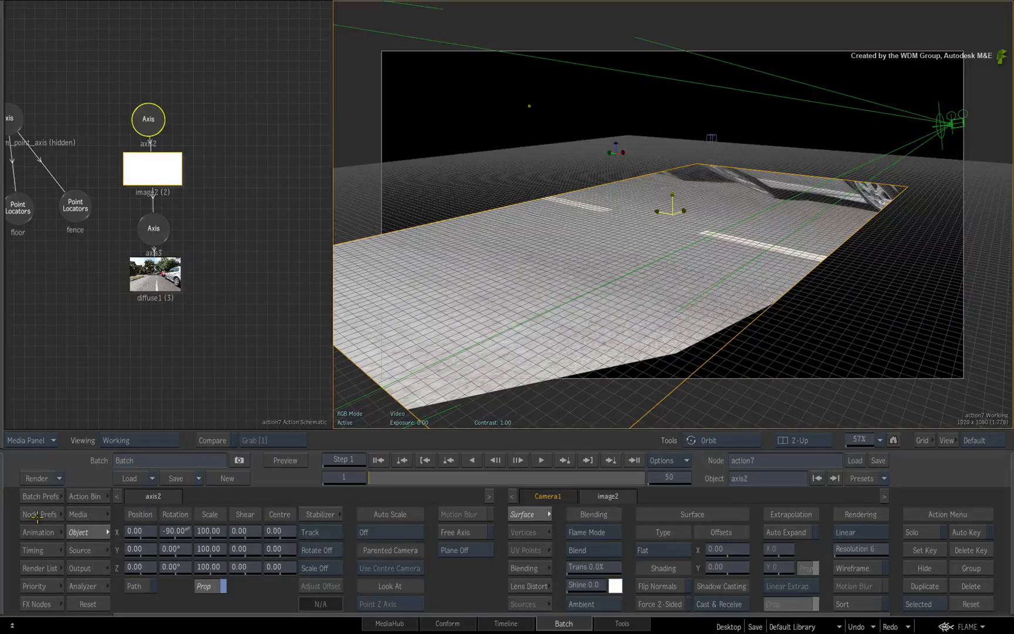
{"action": "left_click", "coordinate": [38, 515]}
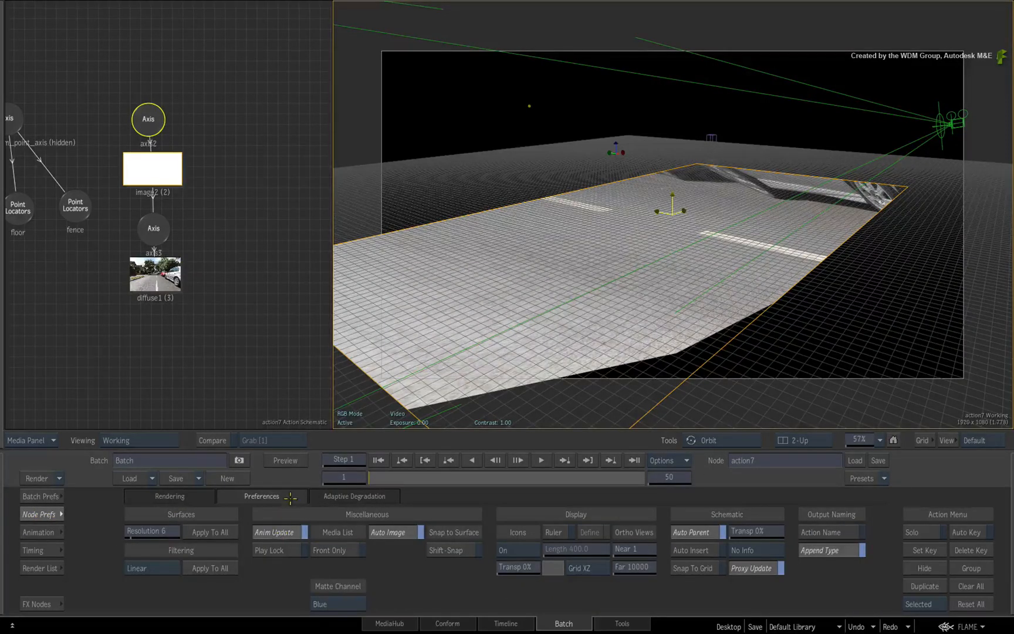
{"action": "left_click", "coordinate": [592, 559]}
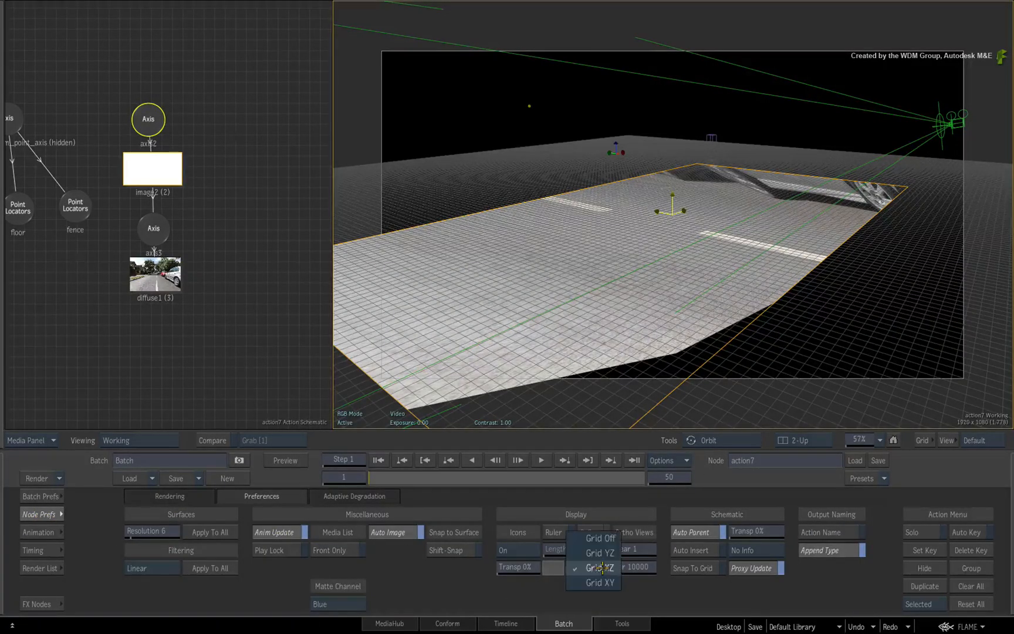
{"action": "left_click", "coordinate": [602, 537]}
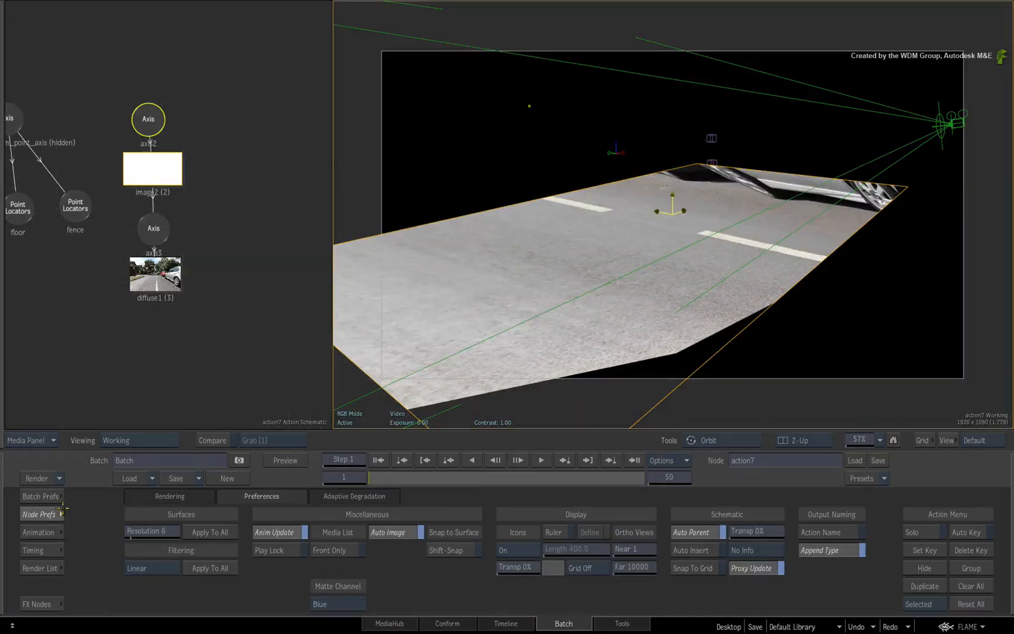
{"action": "left_click", "coordinate": [47, 516]}
- From the top view, scale axis2 proportionally to 234 and move it to Z -719 to extend the road surface
{"action": "left_click_drag", "start_coordinate": [566, 283], "coordinate": [395, 319]}
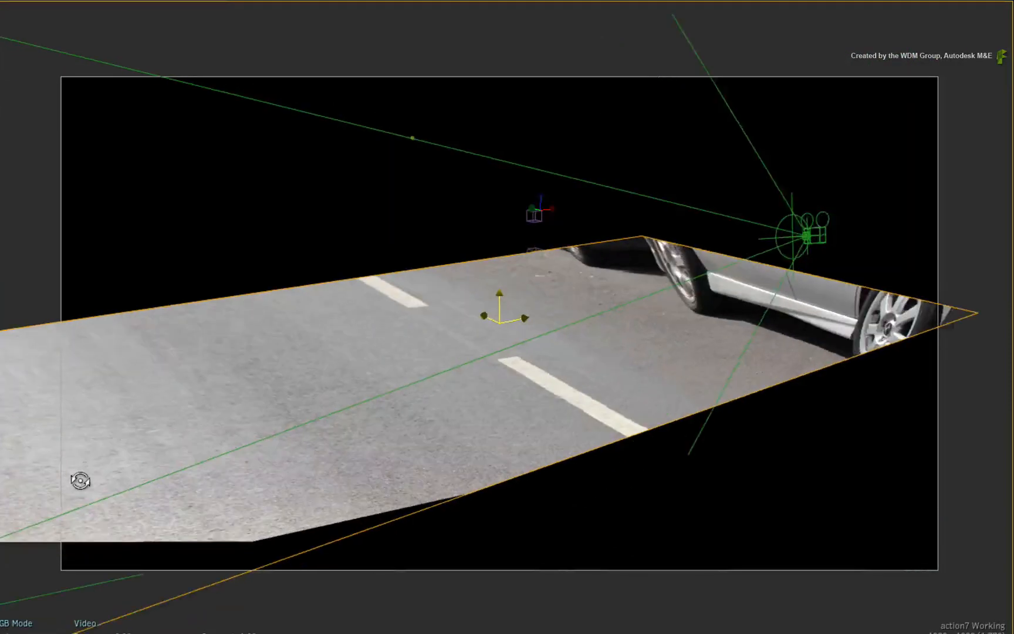
{"action": "left_click_drag", "start_coordinate": [81, 481], "coordinate": [424, 376]}
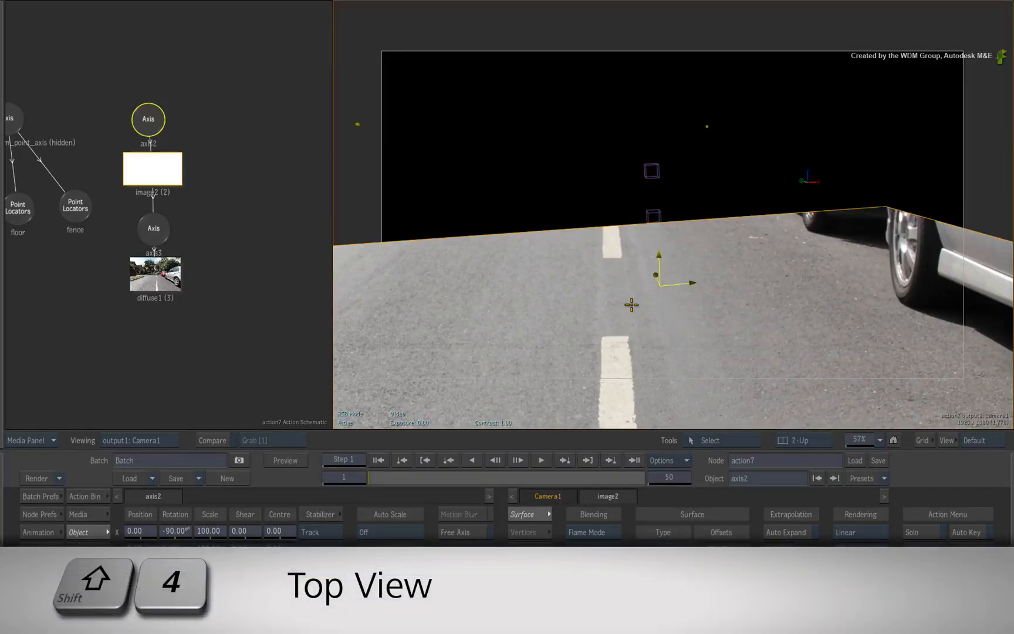
{"action": "key", "text": "shift+4"}
{"action": "left_click_drag", "start_coordinate": [713, 282], "coordinate": [625, 285]}
{"action": "left_click_drag", "start_coordinate": [666, 242], "coordinate": [635, 310]}
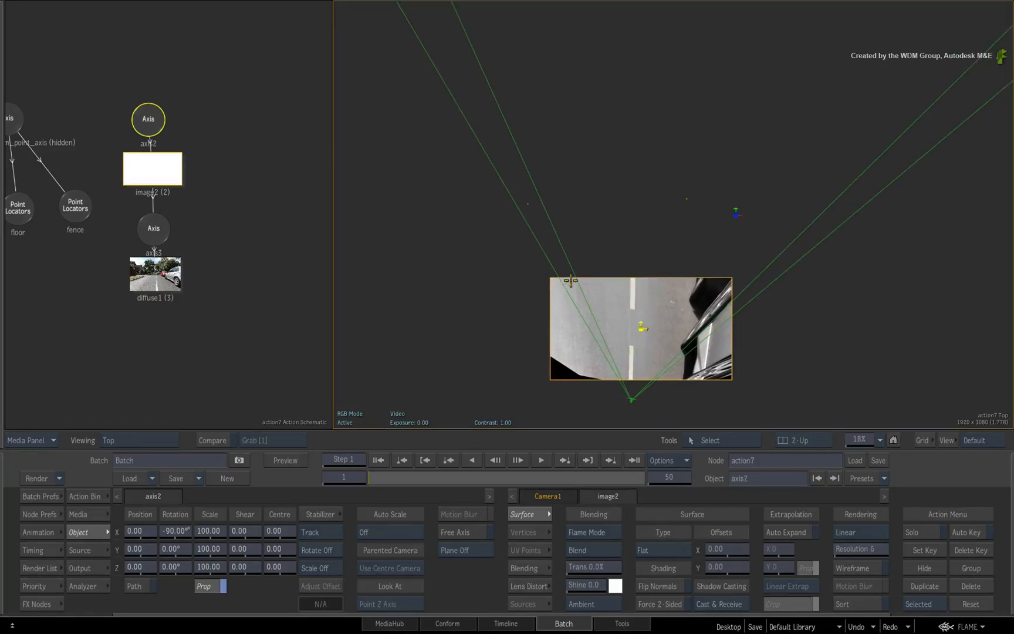
{"action": "left_click", "coordinate": [158, 132]}
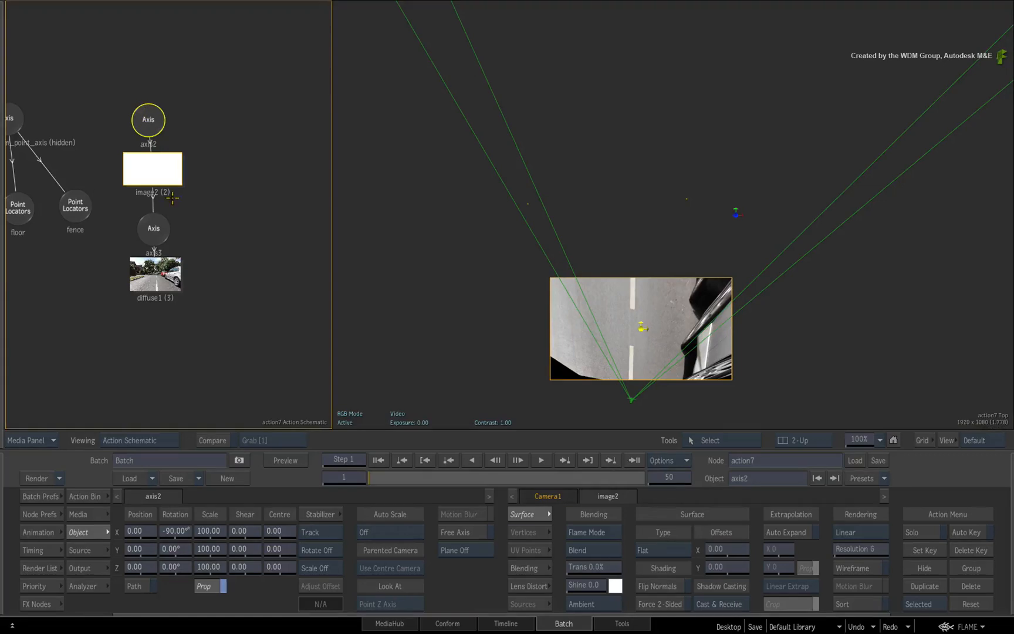
{"action": "left_click_drag", "start_coordinate": [244, 530], "coordinate": [299, 515]}
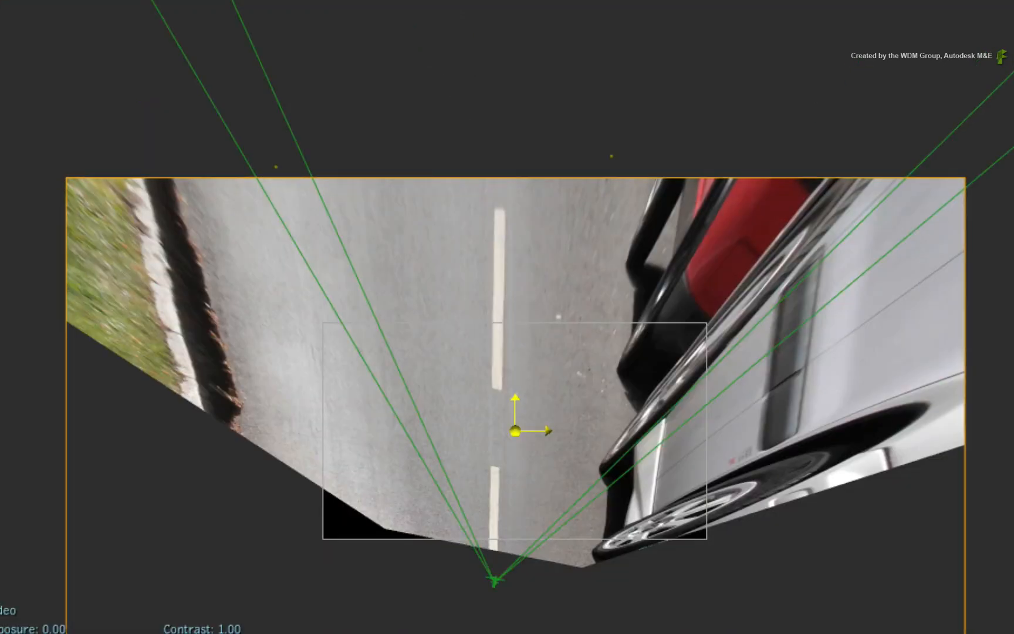
{"action": "left_click_drag", "start_coordinate": [516, 431], "coordinate": [515, 287]}
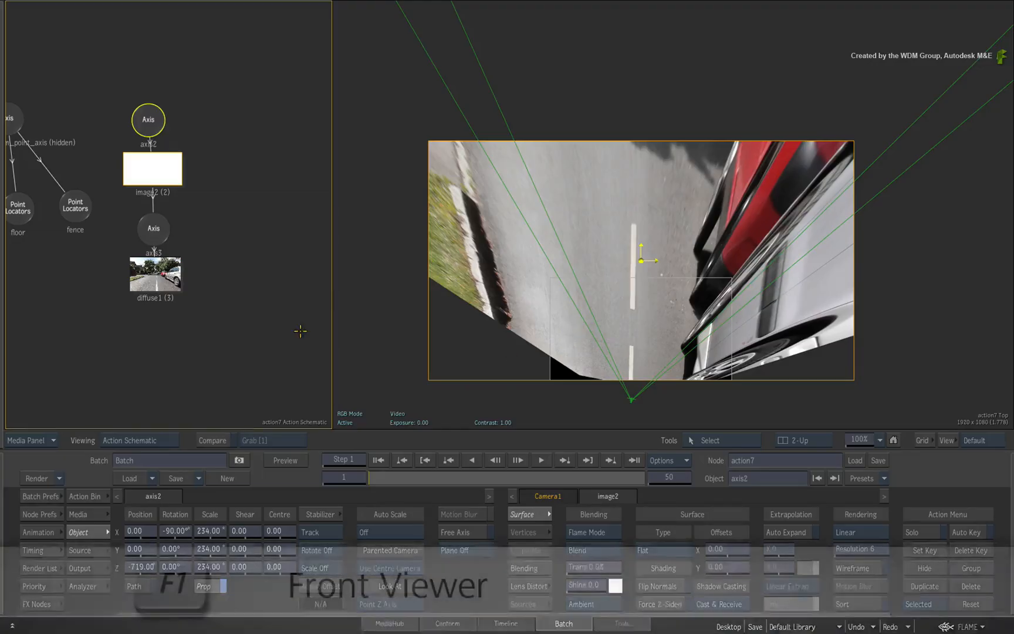
- Examine the diffuse map's full scooter_bg source image in the media front view
{"action": "left_click_drag", "start_coordinate": [146, 272], "coordinate": [150, 274]}
{"action": "key", "text": "F1"}
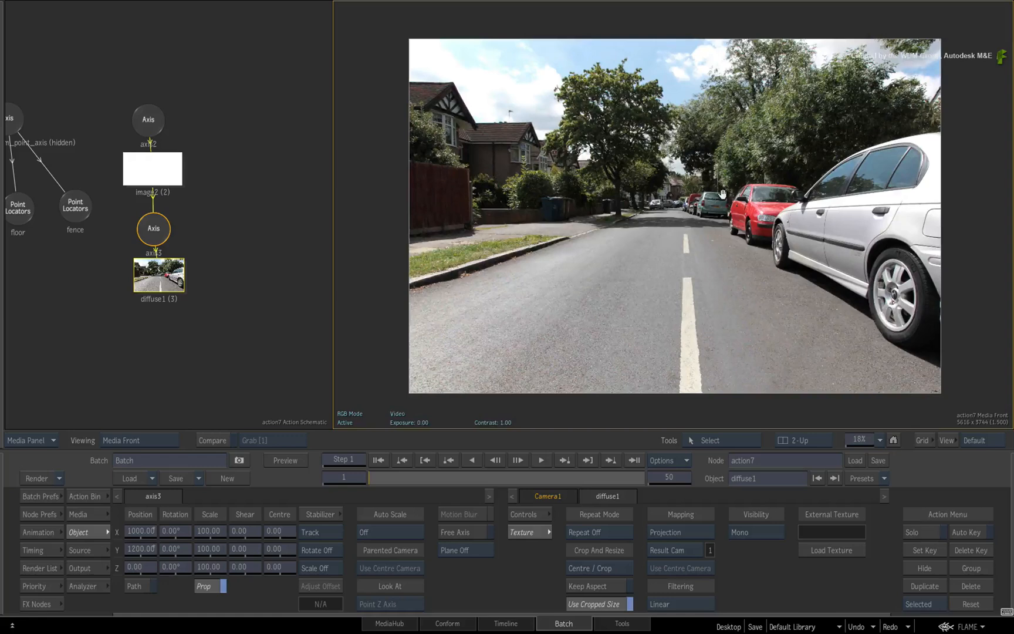
{"action": "left_click_drag", "start_coordinate": [722, 194], "coordinate": [724, 194]}
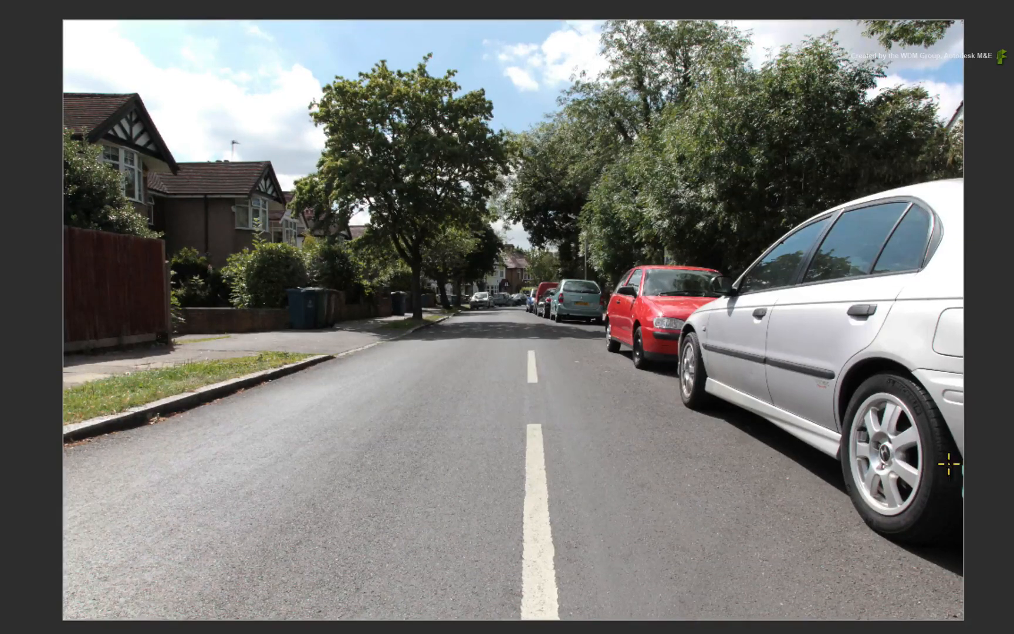
{"action": "key", "text": "Escape"}
- Add a second image surface to the Action scene using the white media 2, with the top view displayed
{"action": "key", "text": "shift+4"}
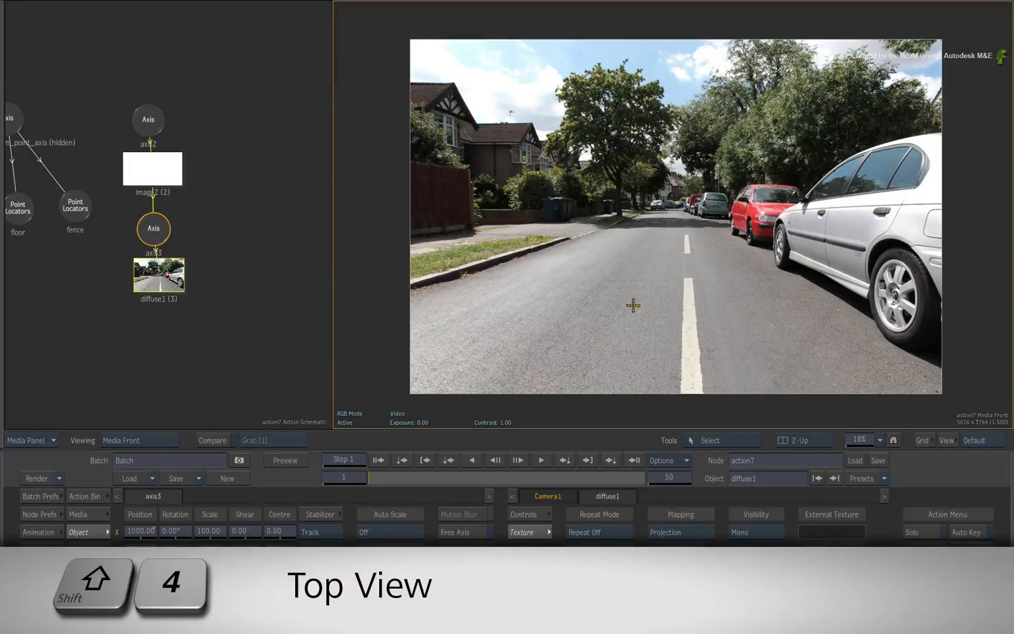
{"action": "key", "text": "shift+4"}
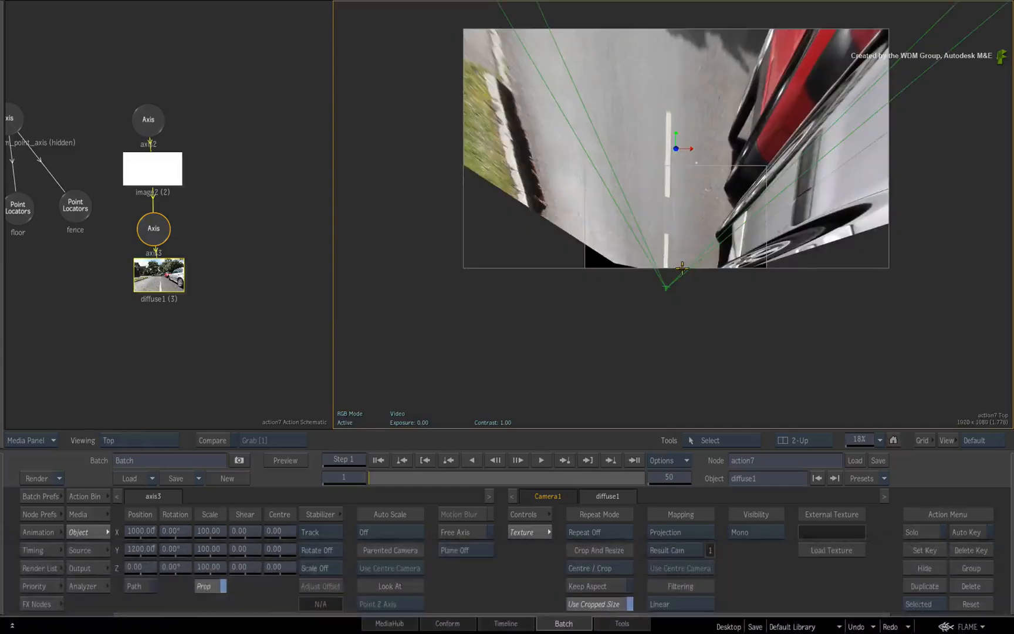
{"action": "left_click_drag", "start_coordinate": [717, 260], "coordinate": [743, 358]}
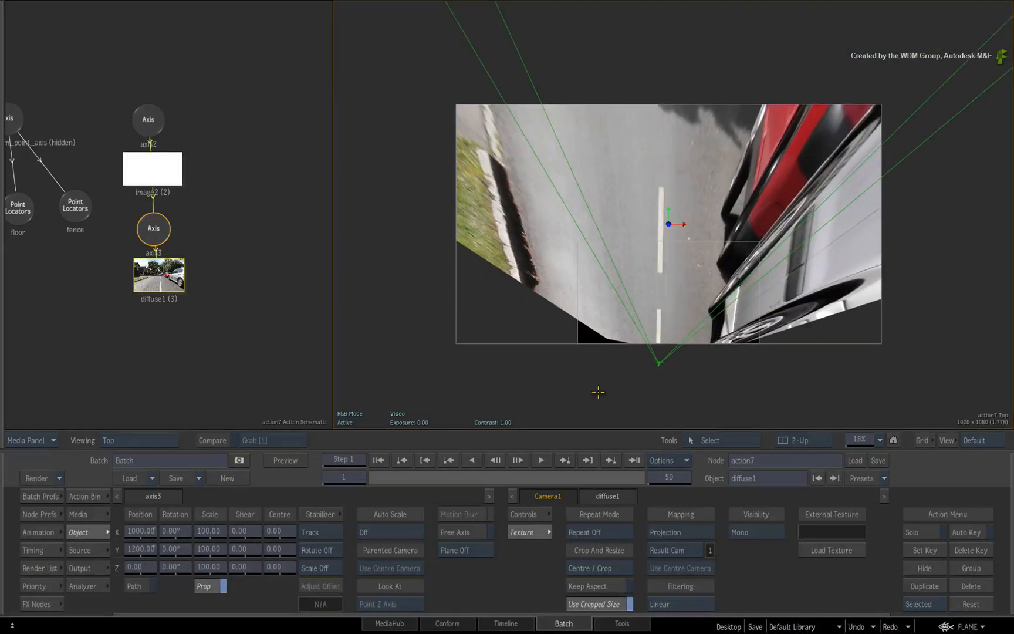
{"action": "left_click", "coordinate": [84, 497]}
{"action": "left_click", "coordinate": [238, 552]}
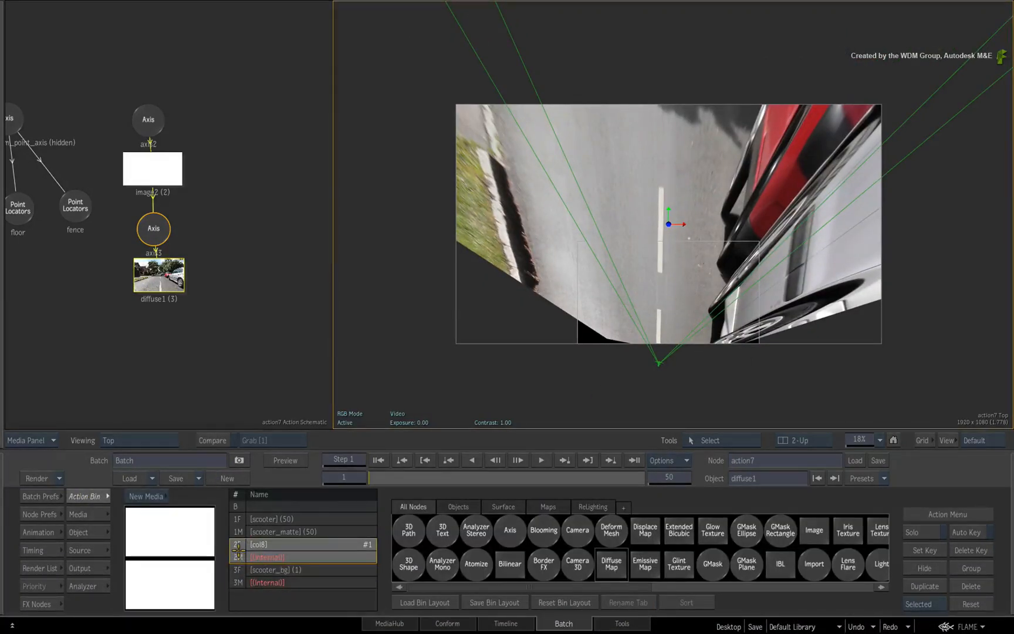
{"action": "double_click", "coordinate": [163, 533]}
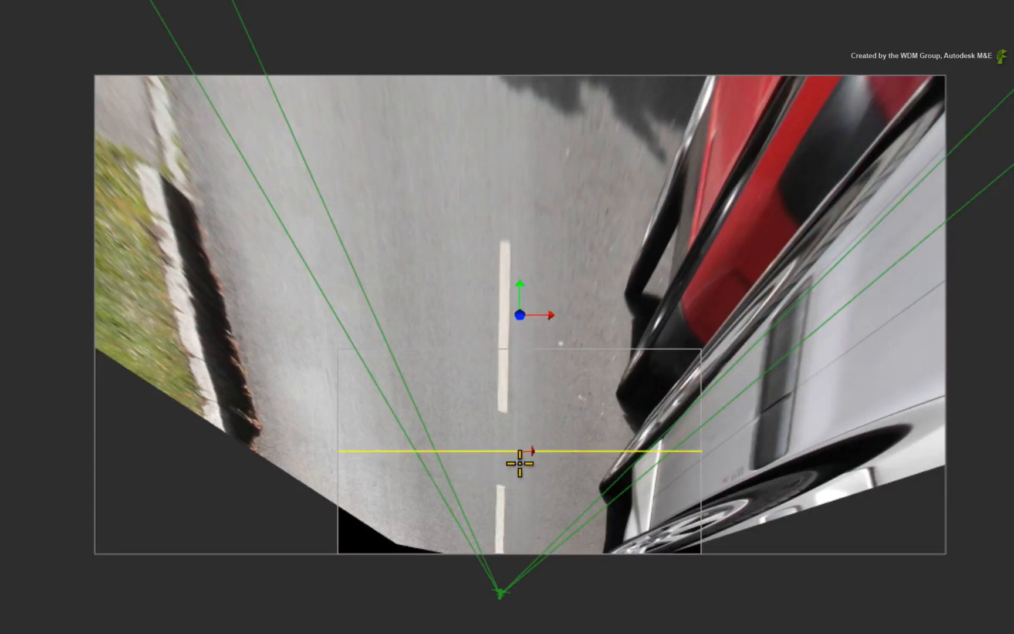
- Place the image3 surface as an upright backdrop behind the road: Y 1442, Z about -1583.7, Y rotation -9°, scale 341
{"action": "left_click_drag", "start_coordinate": [522, 462], "coordinate": [545, 161]}
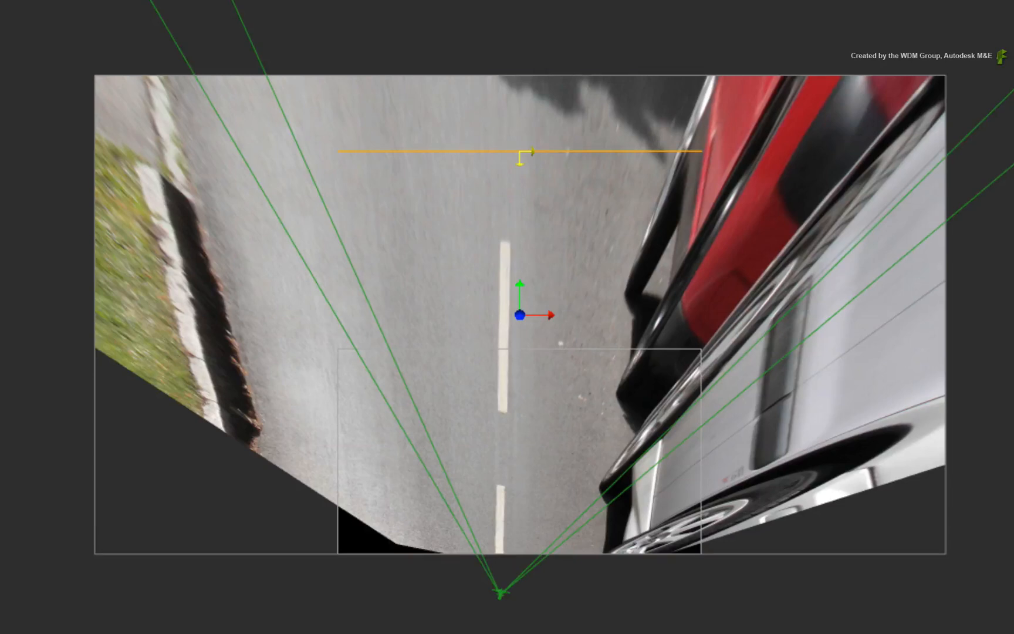
{"action": "left_click_drag", "start_coordinate": [701, 150], "coordinate": [699, 182]}
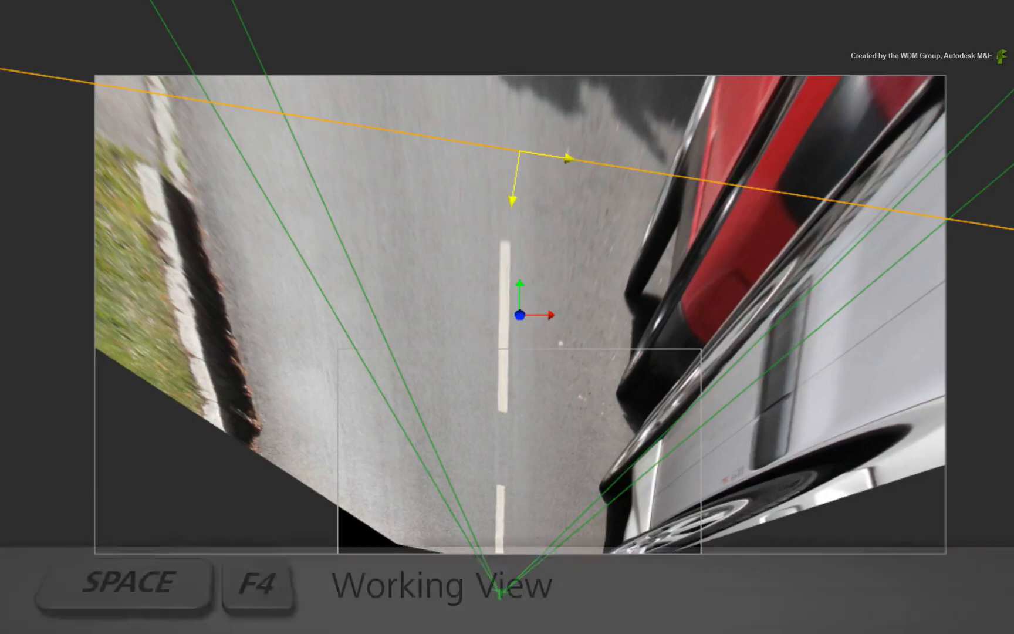
{"action": "key", "text": "space+F4"}
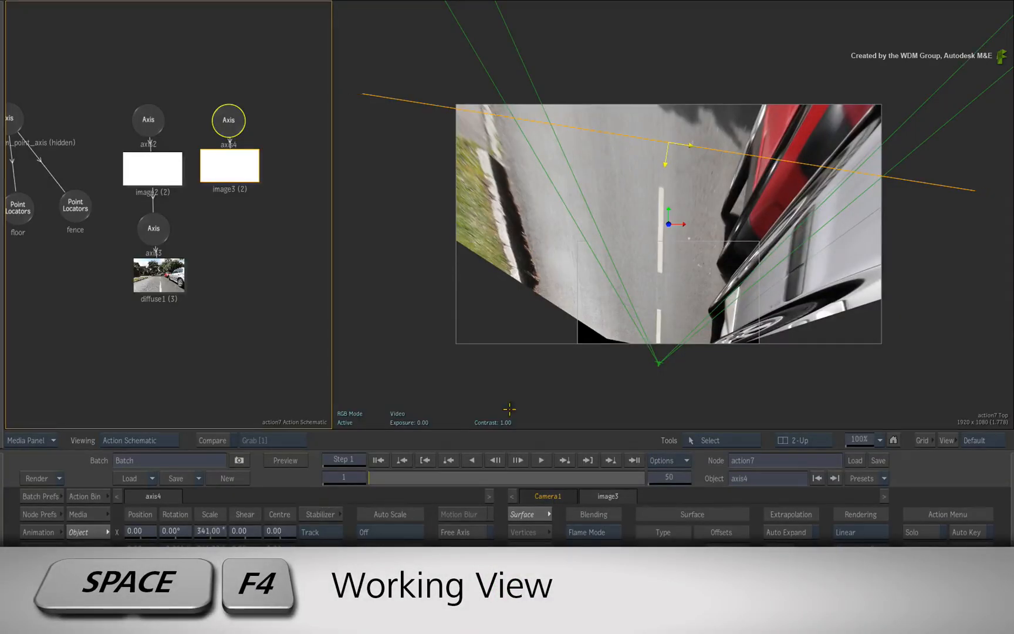
{"action": "key", "text": "space+F4"}
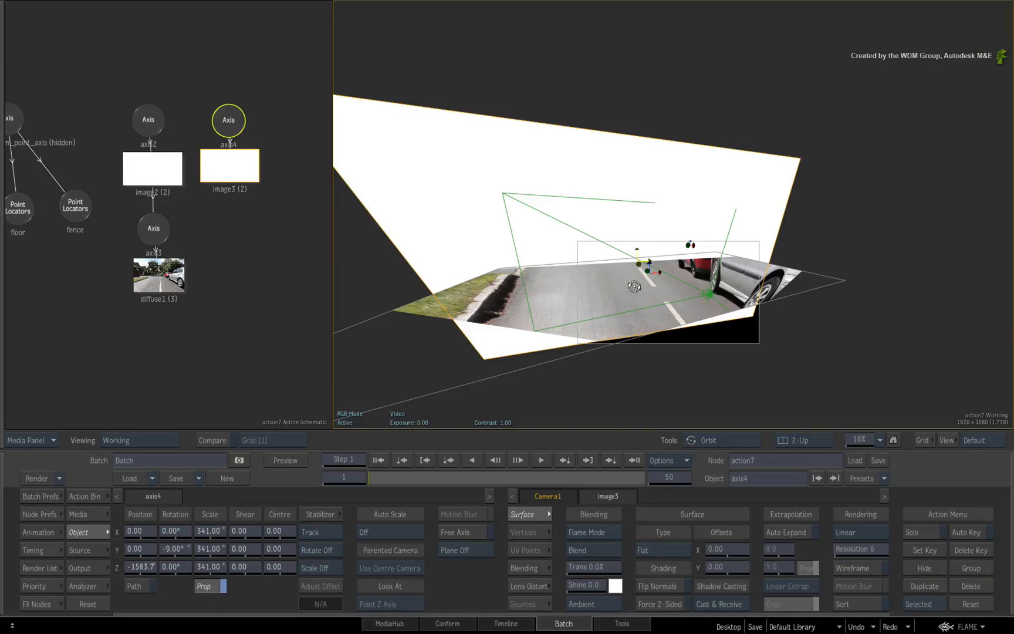
{"action": "left_click_drag", "start_coordinate": [634, 287], "coordinate": [629, 372]}
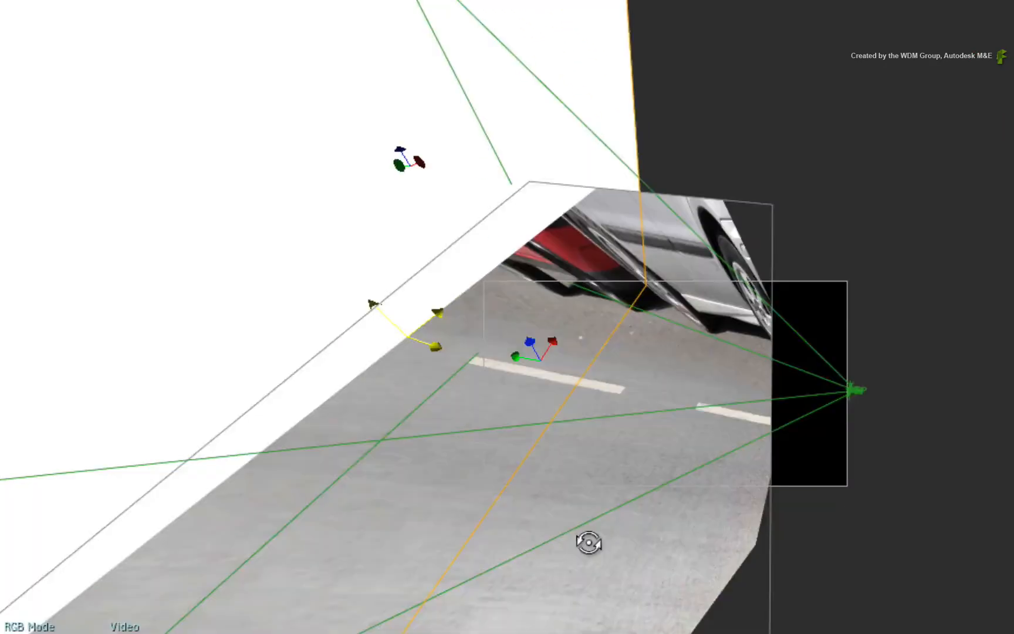
{"action": "left_click_drag", "start_coordinate": [588, 542], "coordinate": [473, 282]}
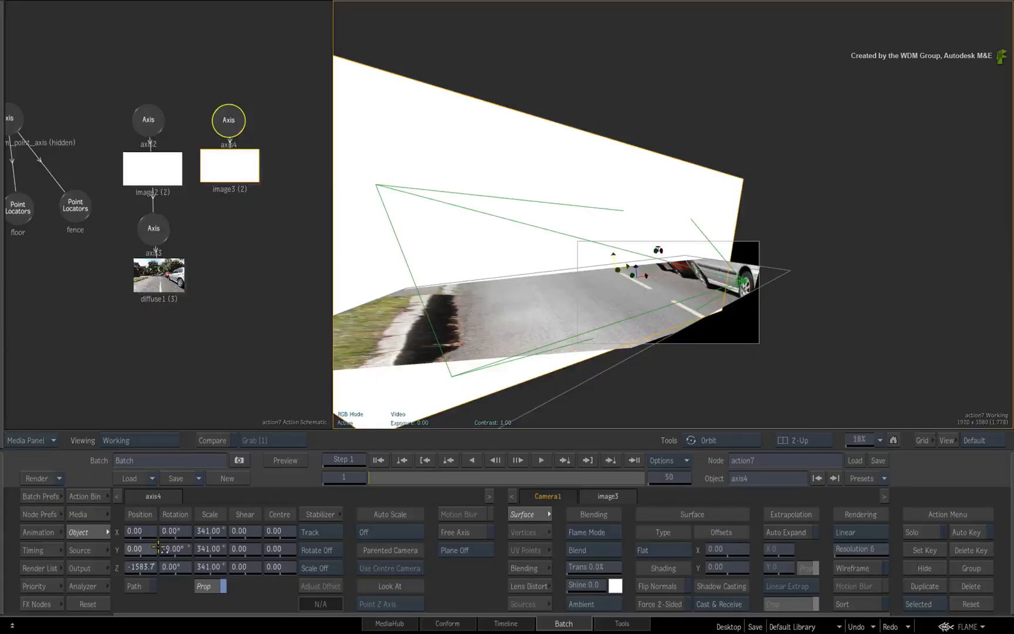
{"action": "left_click_drag", "start_coordinate": [159, 547], "coordinate": [686, 394]}
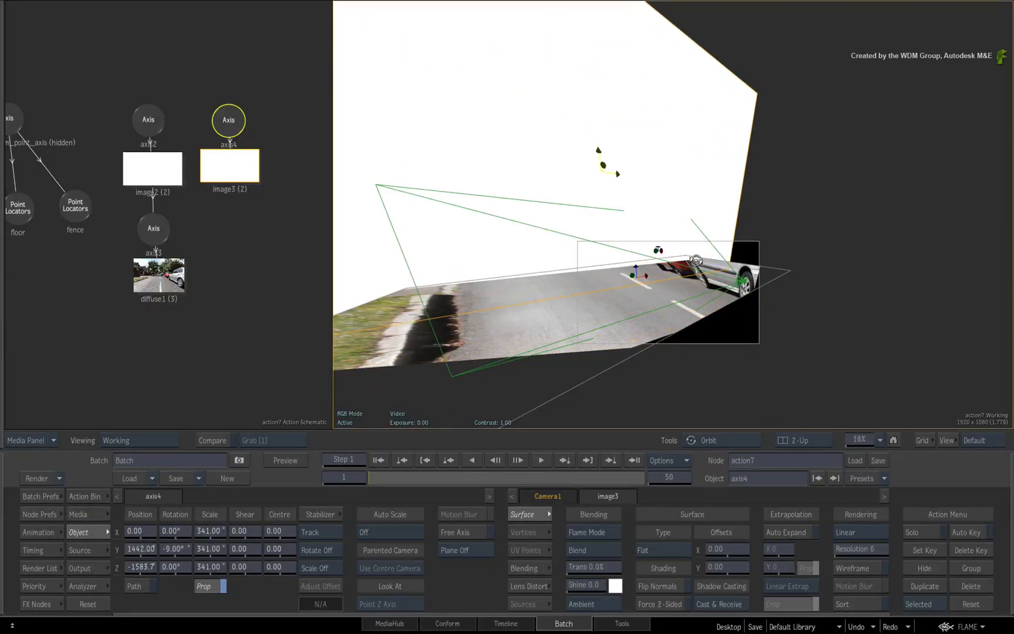
{"action": "left_click_drag", "start_coordinate": [711, 146], "coordinate": [304, 246]}
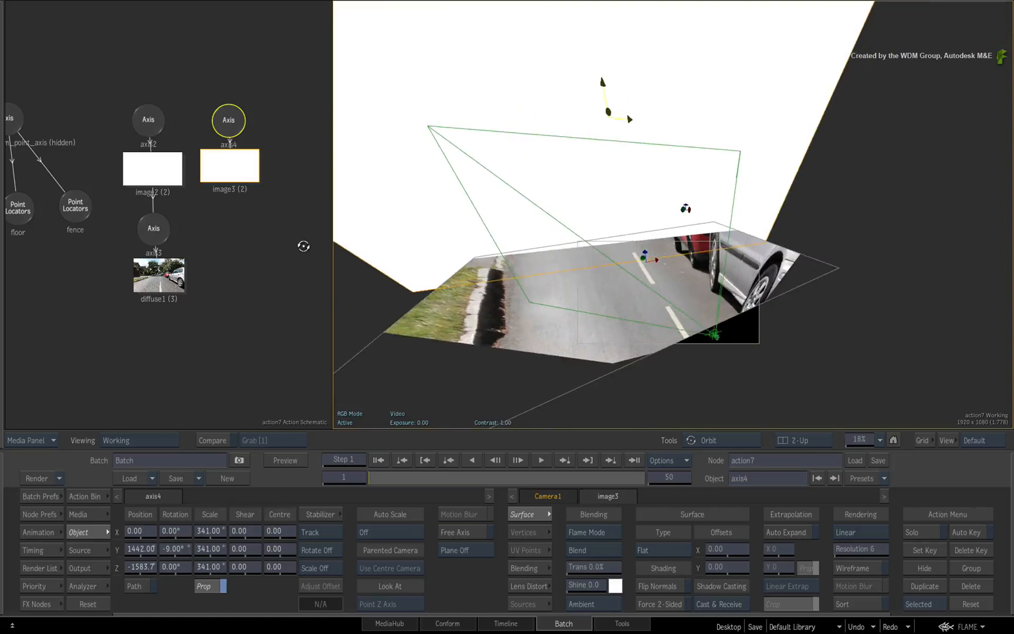
- Connect image3 to axis3 so it receives the projected diffuse map, and add another image surface using the white media 2
{"action": "left_click_drag", "start_coordinate": [205, 177], "coordinate": [152, 235]}
{"action": "left_click_drag", "start_coordinate": [548, 228], "coordinate": [562, 274]}
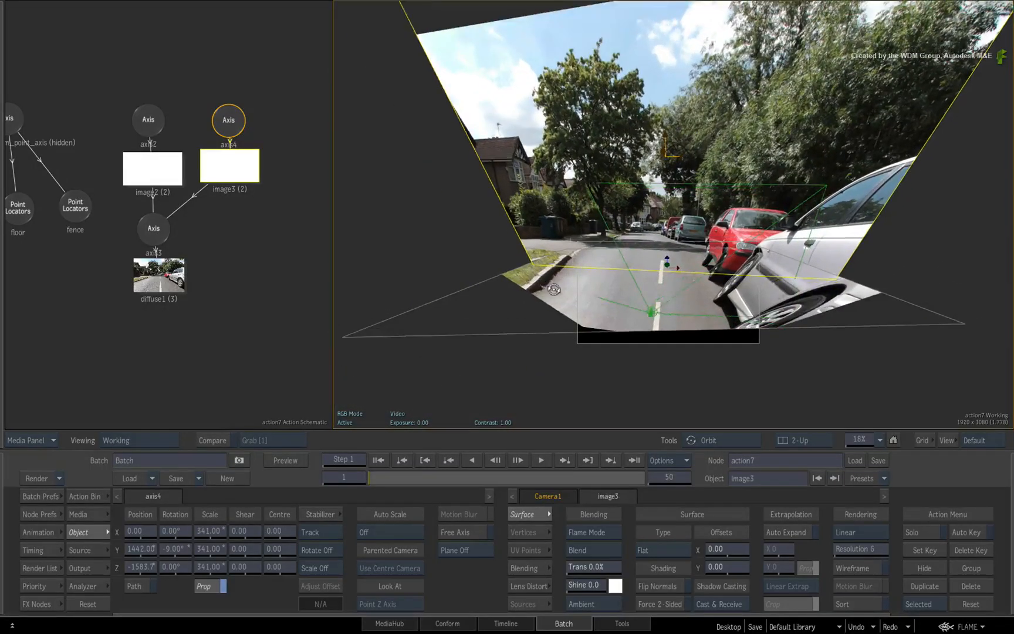
{"action": "left_click", "coordinate": [85, 497]}
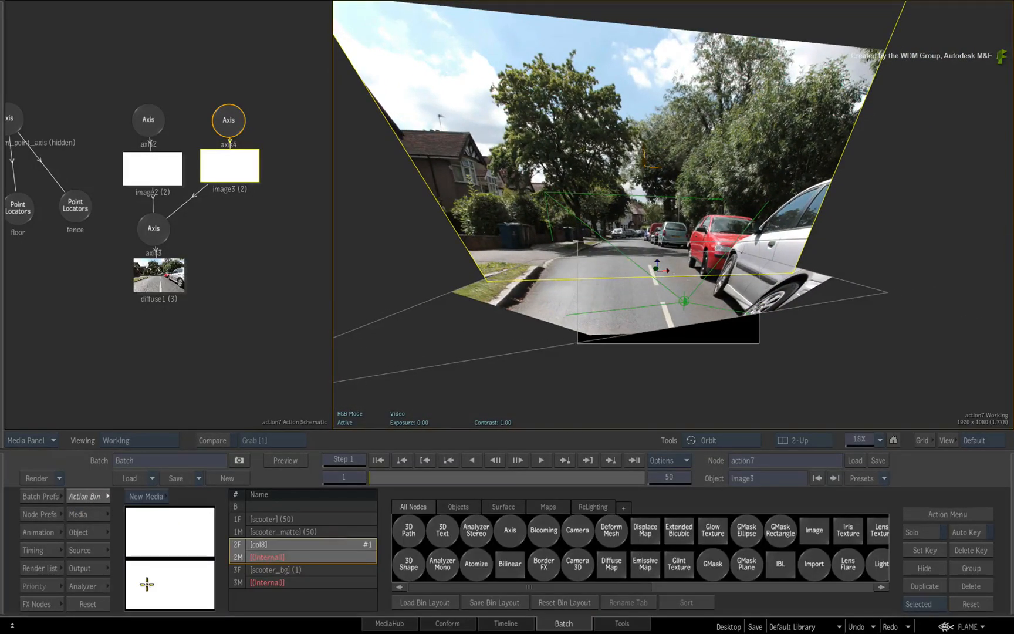
{"action": "left_click", "coordinate": [169, 569]}
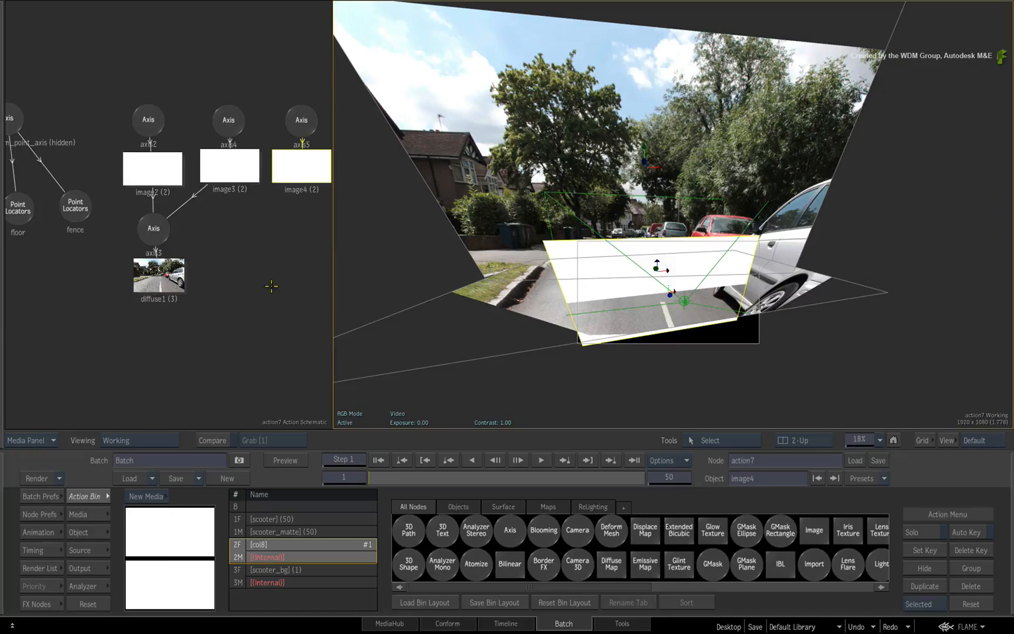
{"action": "left_click_drag", "start_coordinate": [278, 256], "coordinate": [228, 322]}
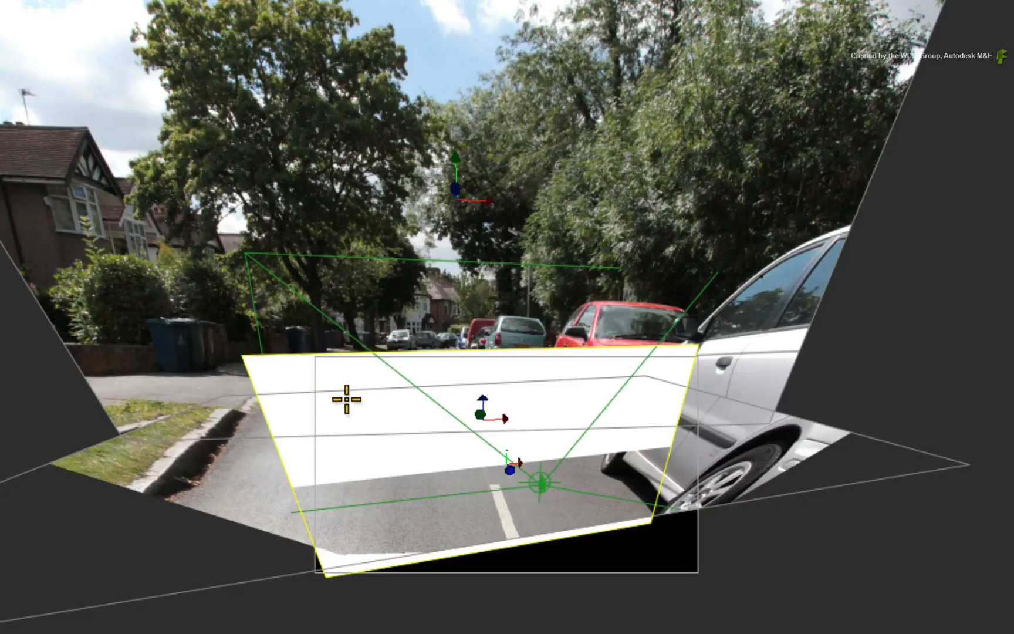
- Place the image4 surface as an upright wall along the kerb: X about -1564.8, Y 1084, Z -857.66, Y rotation 101°, scale 203
{"action": "left_click_drag", "start_coordinate": [294, 396], "coordinate": [177, 404]}
{"action": "key", "text": "shift+4"}
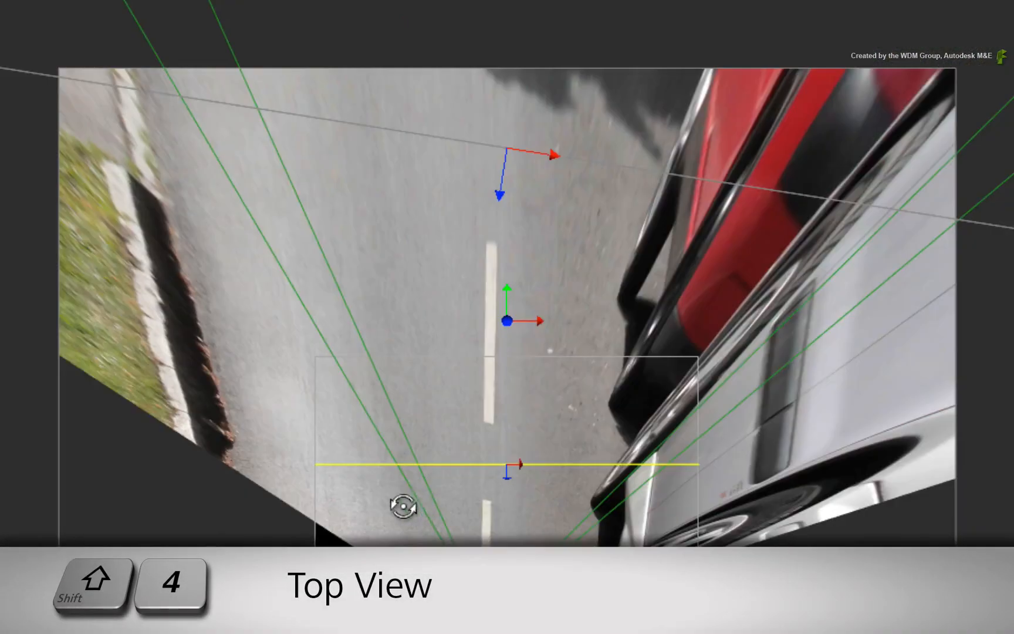
{"action": "left_click_drag", "start_coordinate": [277, 520], "coordinate": [366, 540]}
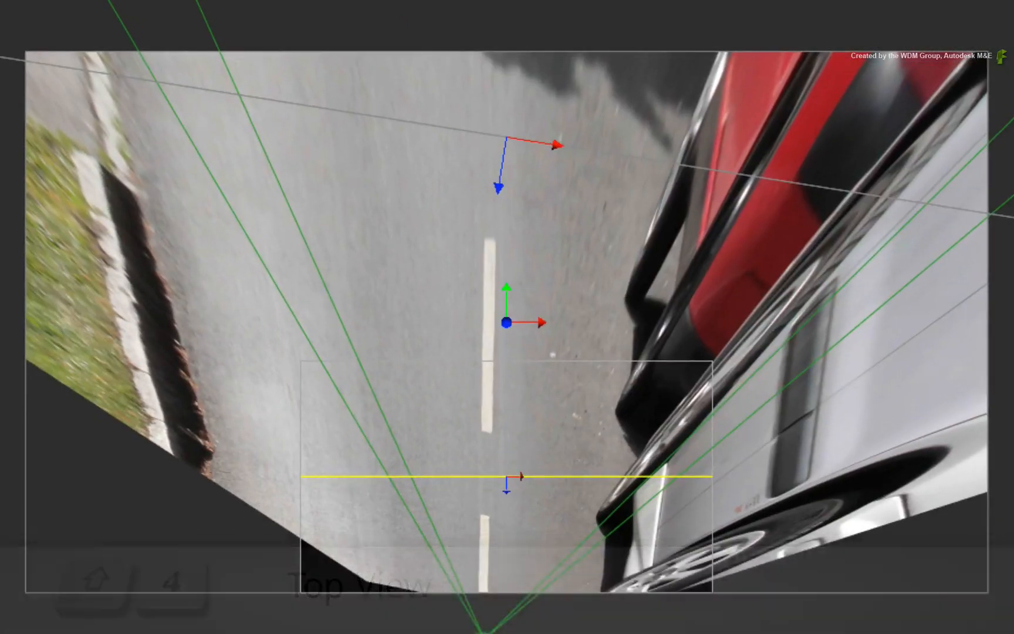
{"action": "left_click", "coordinate": [507, 477]}
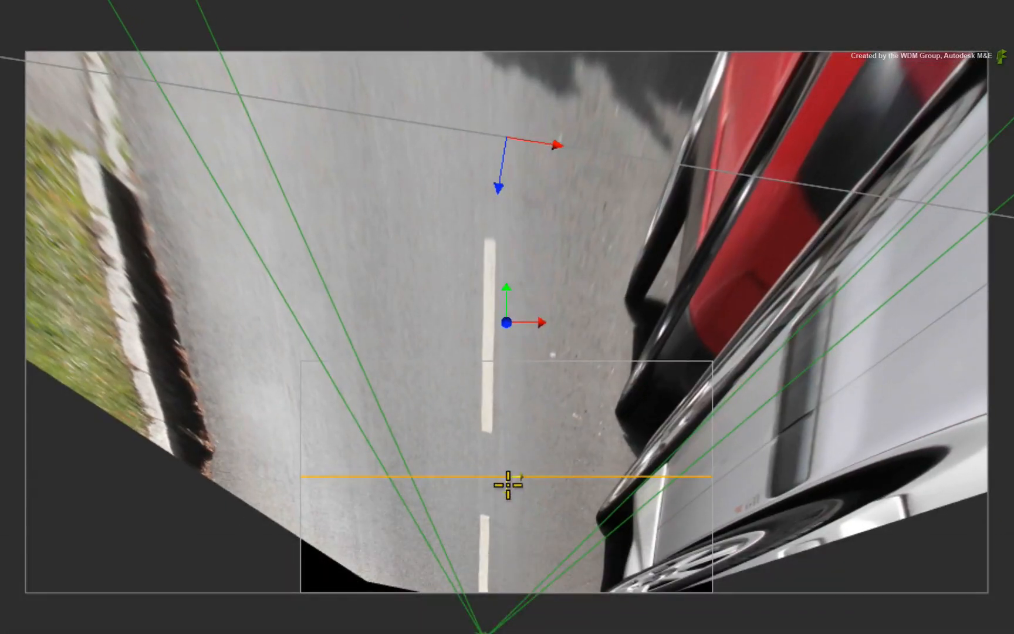
{"action": "left_click_drag", "start_coordinate": [509, 485], "coordinate": [270, 296]}
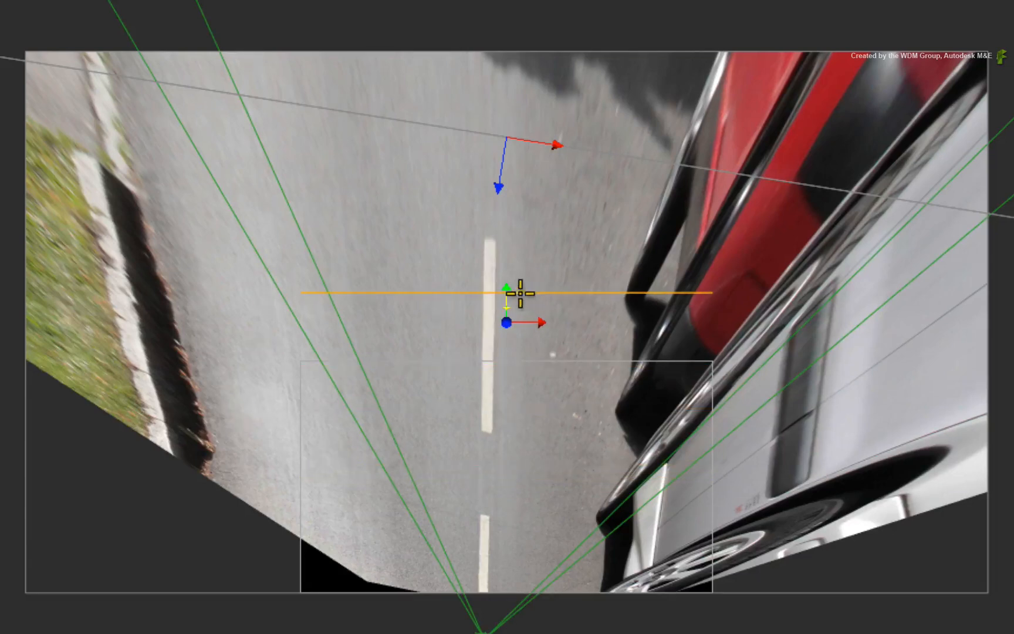
{"action": "left_click_drag", "start_coordinate": [520, 293], "coordinate": [261, 317]}
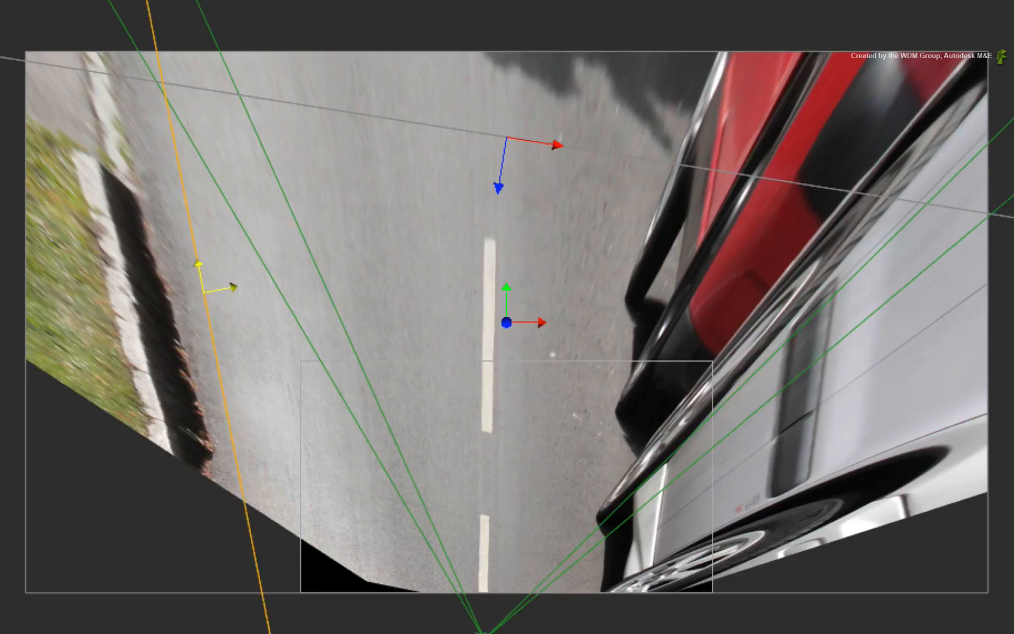
{"action": "left_click_drag", "start_coordinate": [204, 293], "coordinate": [172, 293]}
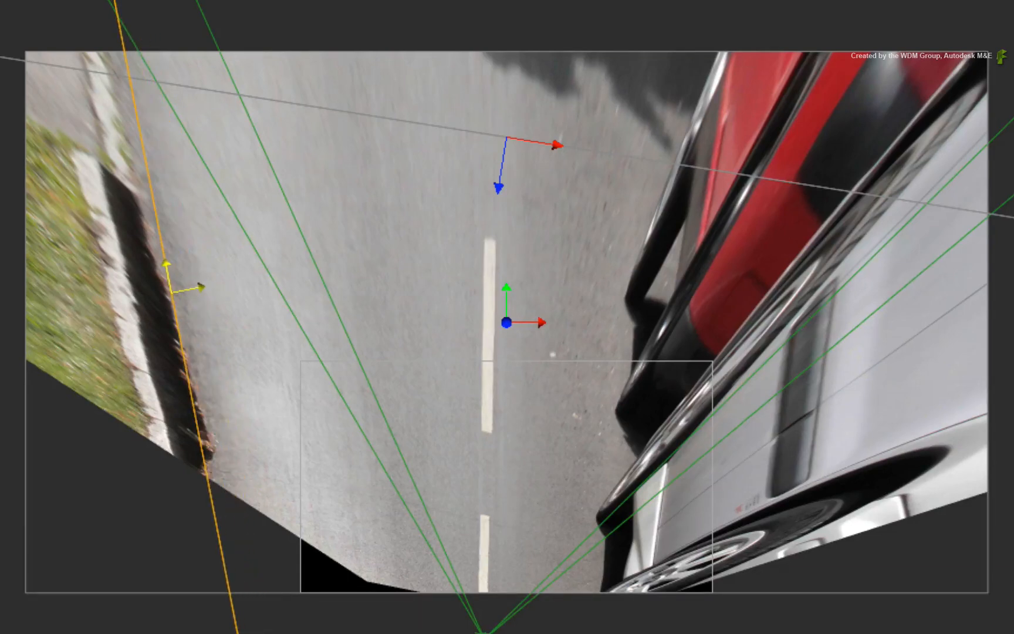
{"action": "key", "text": "F4"}
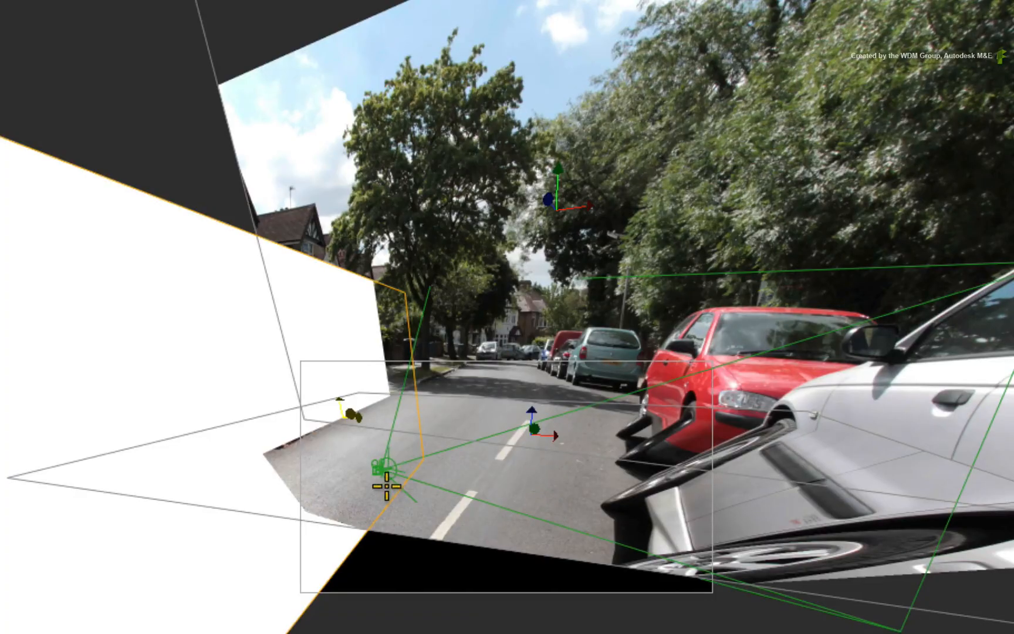
{"action": "left_click_drag", "start_coordinate": [428, 336], "coordinate": [440, 391]}
{"action": "left_click_drag", "start_coordinate": [309, 382], "coordinate": [241, 181]}
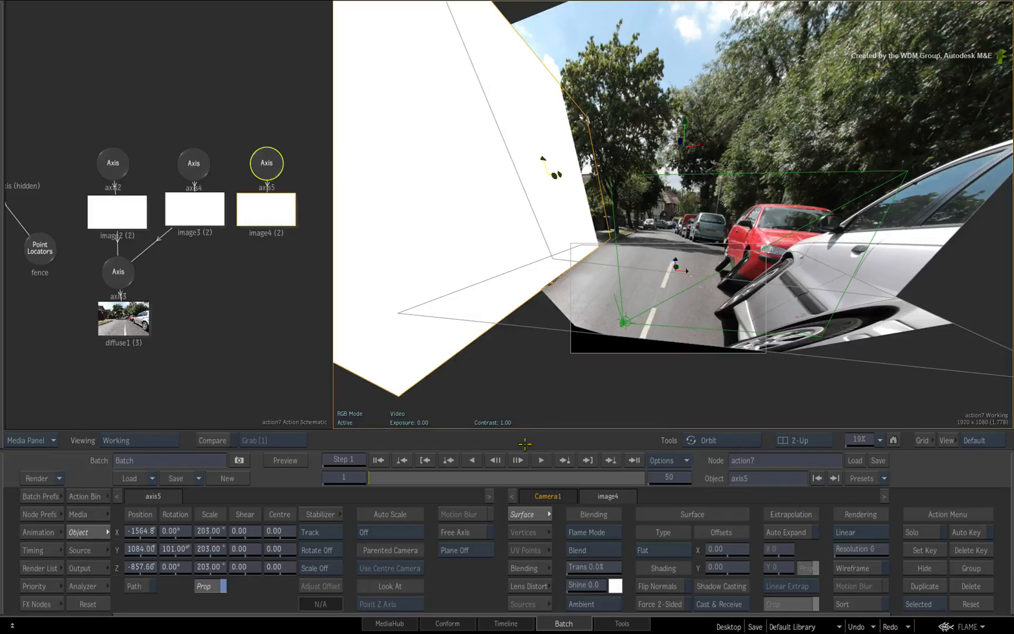
- Connect image4 to axis3 so the diffuse map projects onto the kerb-side wall
{"action": "left_click_drag", "start_coordinate": [699, 196], "coordinate": [673, 218]}
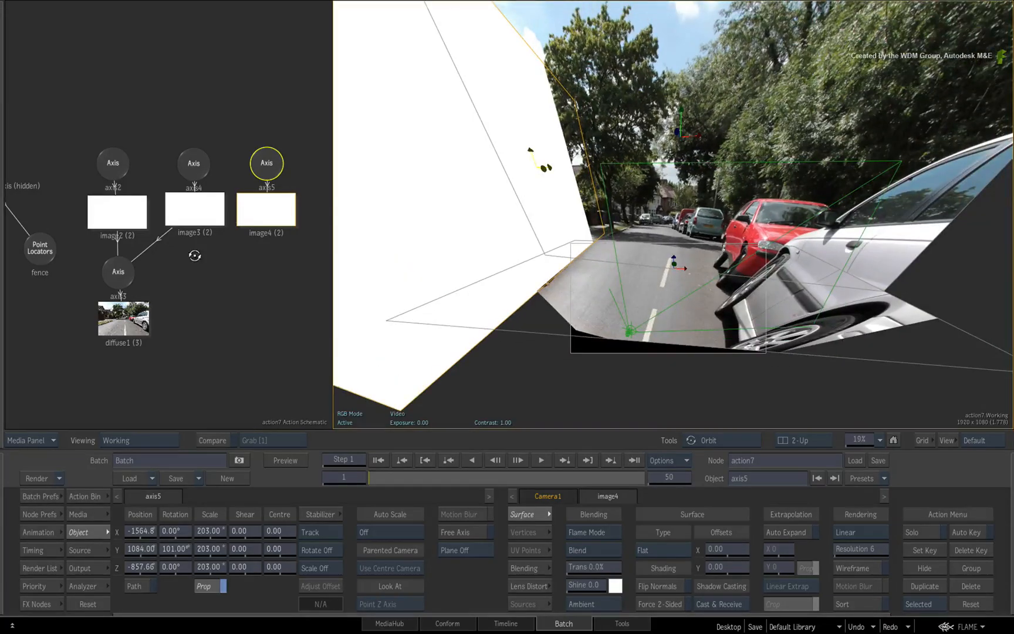
{"action": "left_click", "coordinate": [233, 230]}
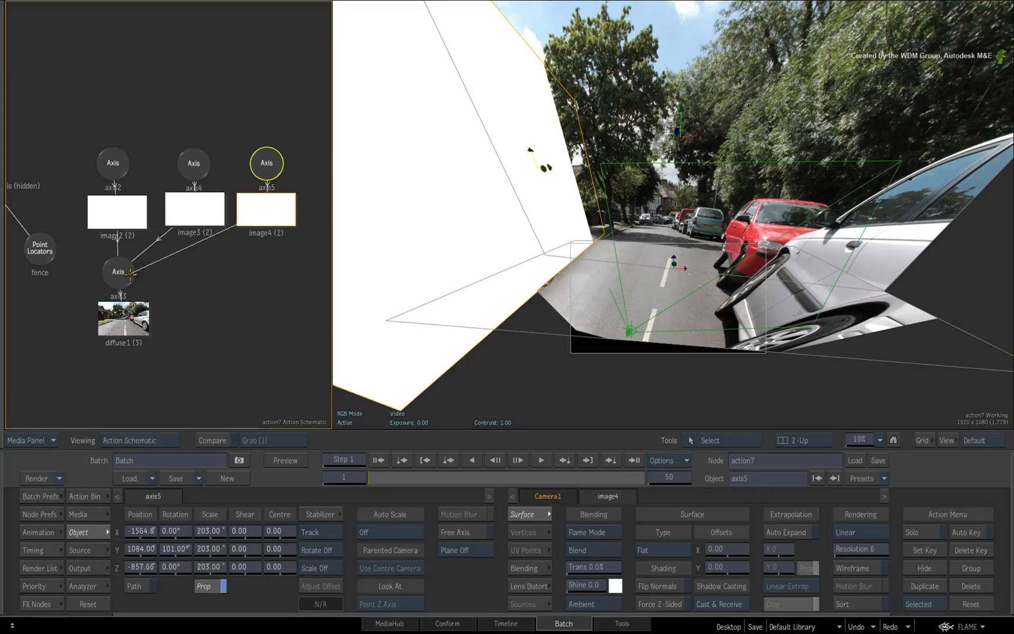
{"action": "left_click_drag", "start_coordinate": [130, 274], "coordinate": [121, 275]}
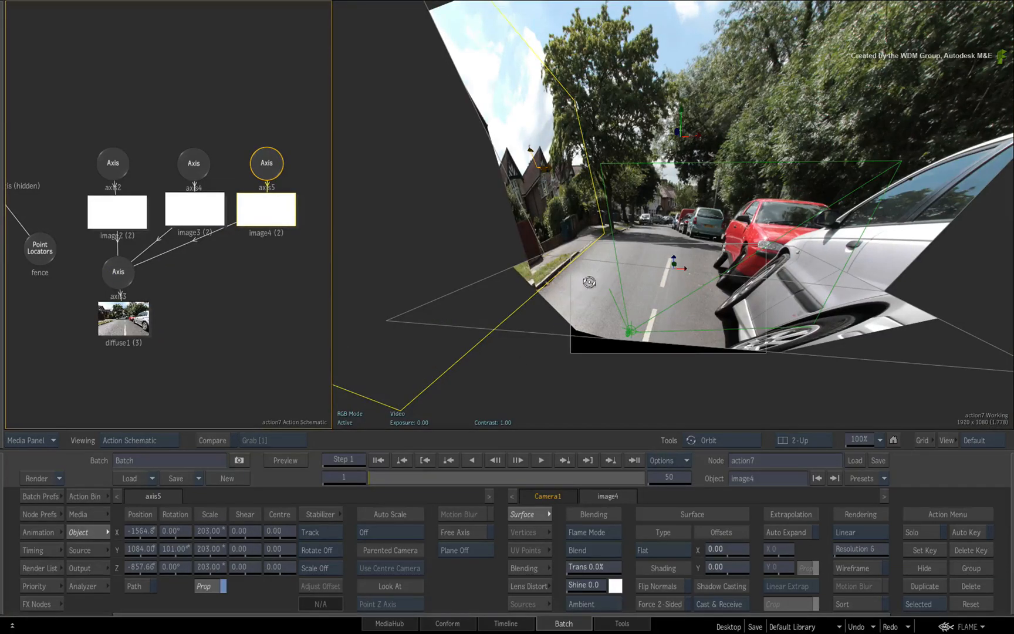
{"action": "left_click_drag", "start_coordinate": [589, 282], "coordinate": [629, 260]}
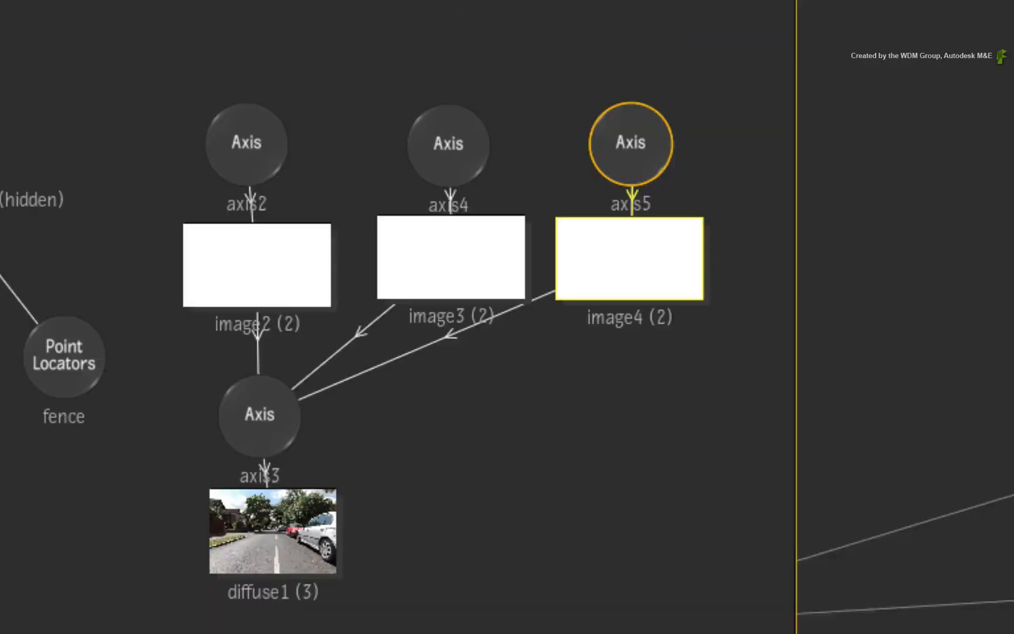
- Duplicate the axis5 and image4 nodes together and set the copies apart from the originals in the schematic
{"action": "left_click_drag", "start_coordinate": [742, 45], "coordinate": [541, 438]}
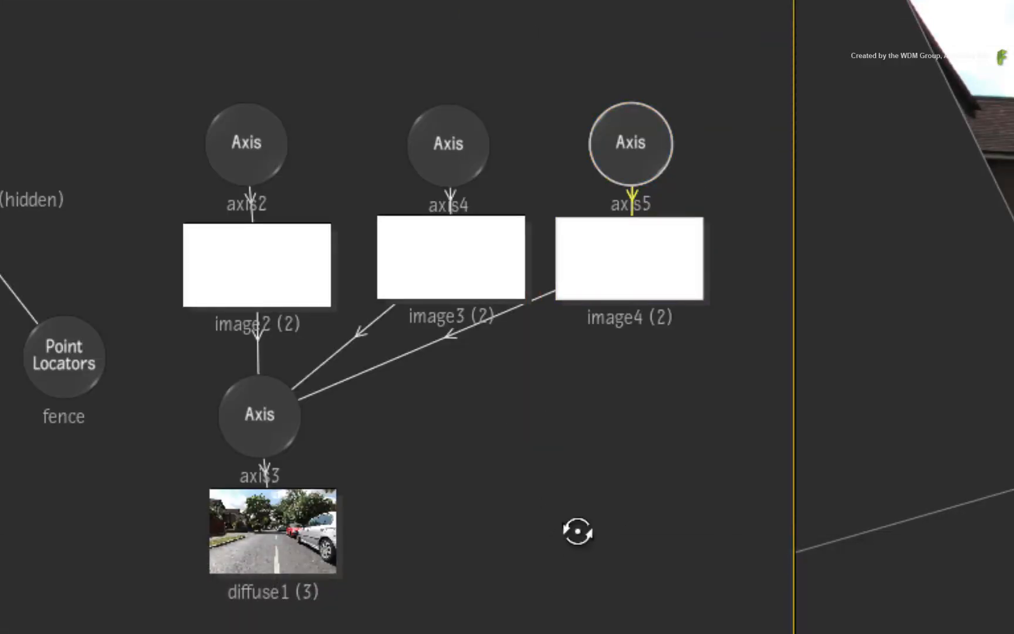
{"action": "left_click_drag", "start_coordinate": [660, 512], "coordinate": [390, 573]}
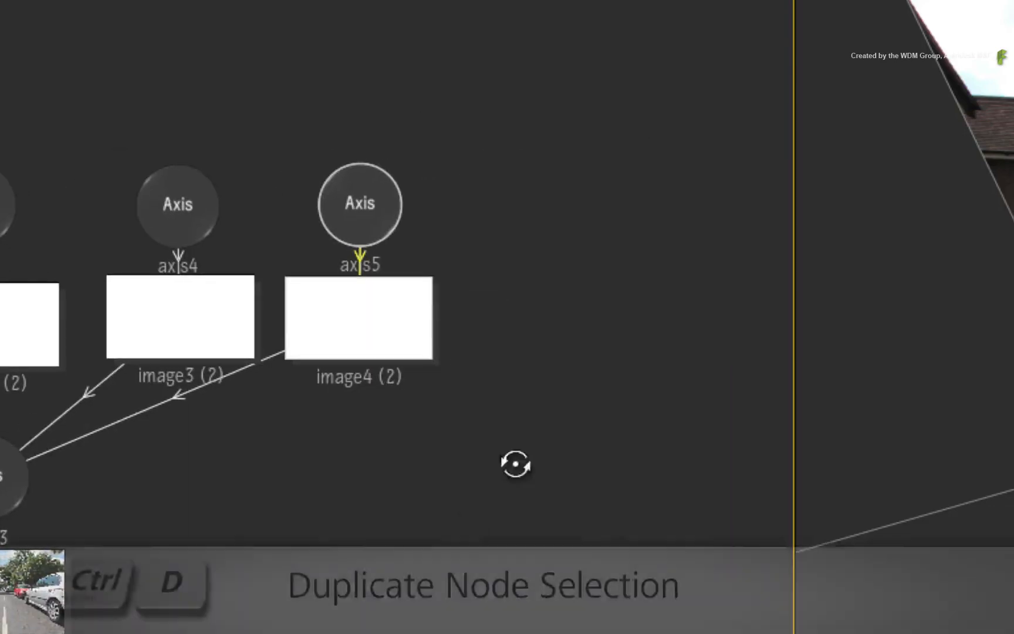
{"action": "key", "text": "ctrl+d"}
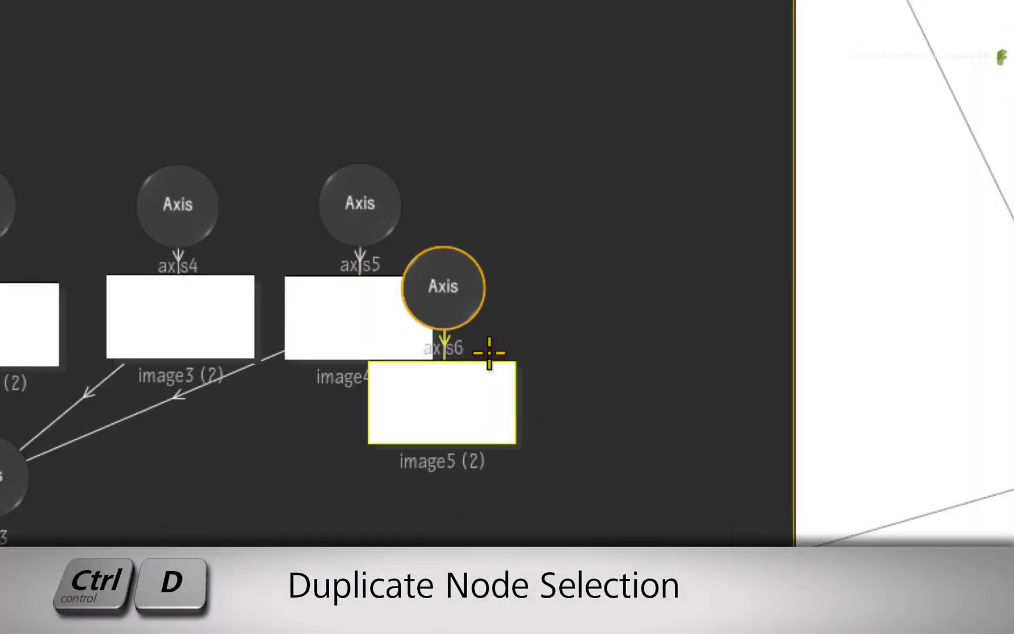
{"action": "left_click_drag", "start_coordinate": [458, 281], "coordinate": [612, 210]}
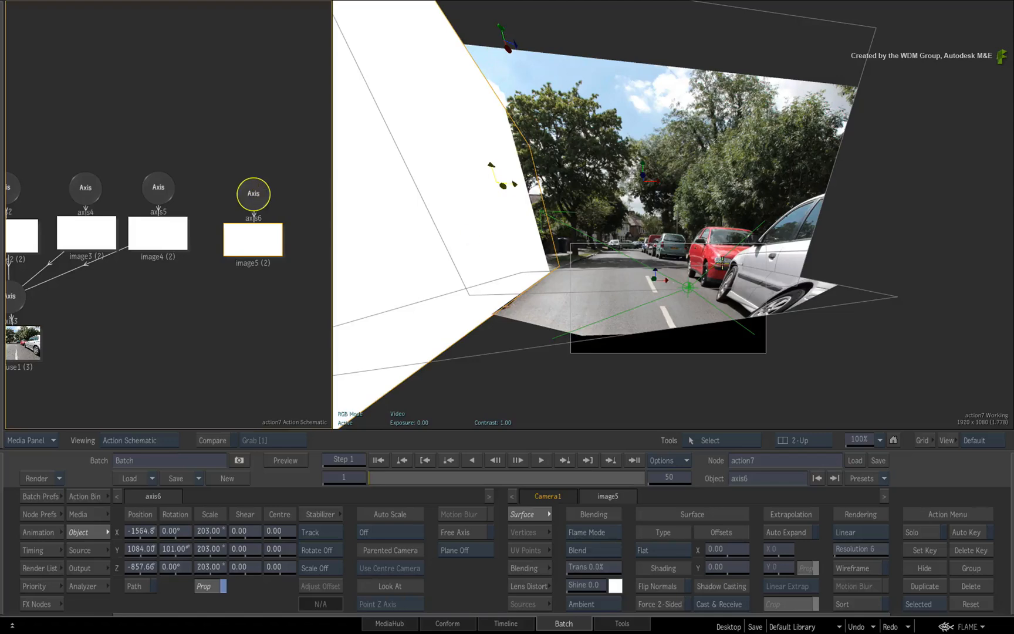
- From the top view, place axis6 along the parked cars: X 656.39, Z about -1213.4, Y rotation 79°
{"action": "key", "text": "F6"}
{"action": "left_click", "coordinate": [256, 192]}
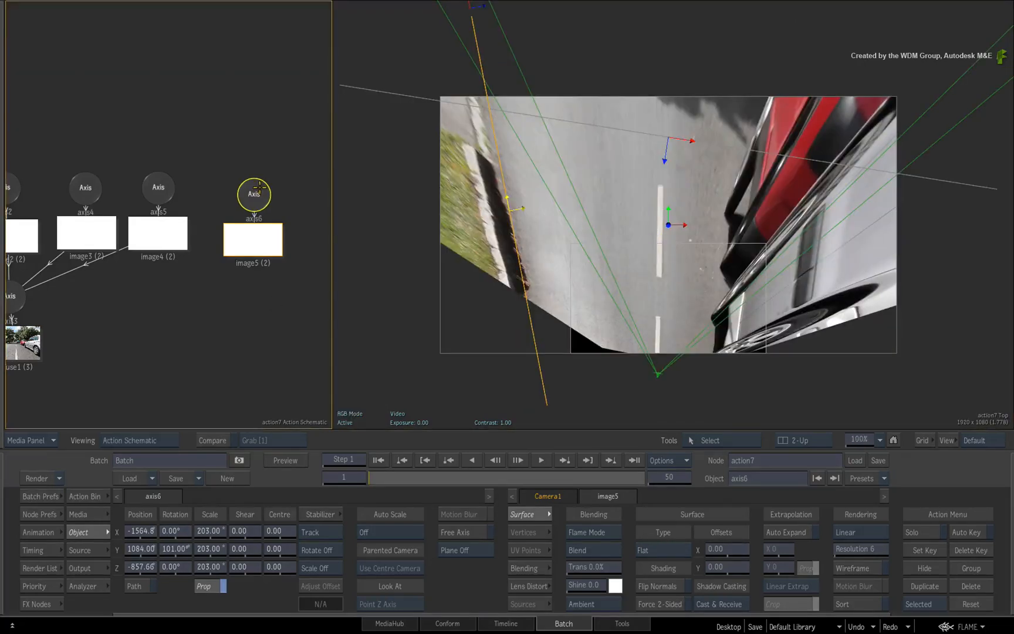
{"action": "left_click_drag", "start_coordinate": [517, 208], "coordinate": [725, 225]}
{"action": "left_click_drag", "start_coordinate": [177, 550], "coordinate": [163, 550]}
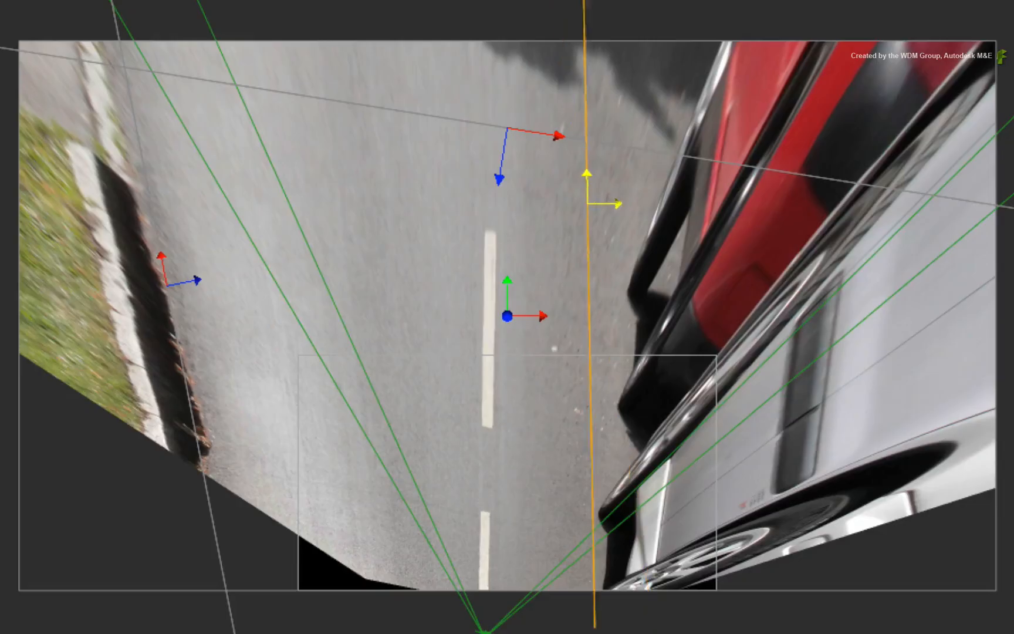
{"action": "left_click_drag", "start_coordinate": [588, 204], "coordinate": [650, 205]}
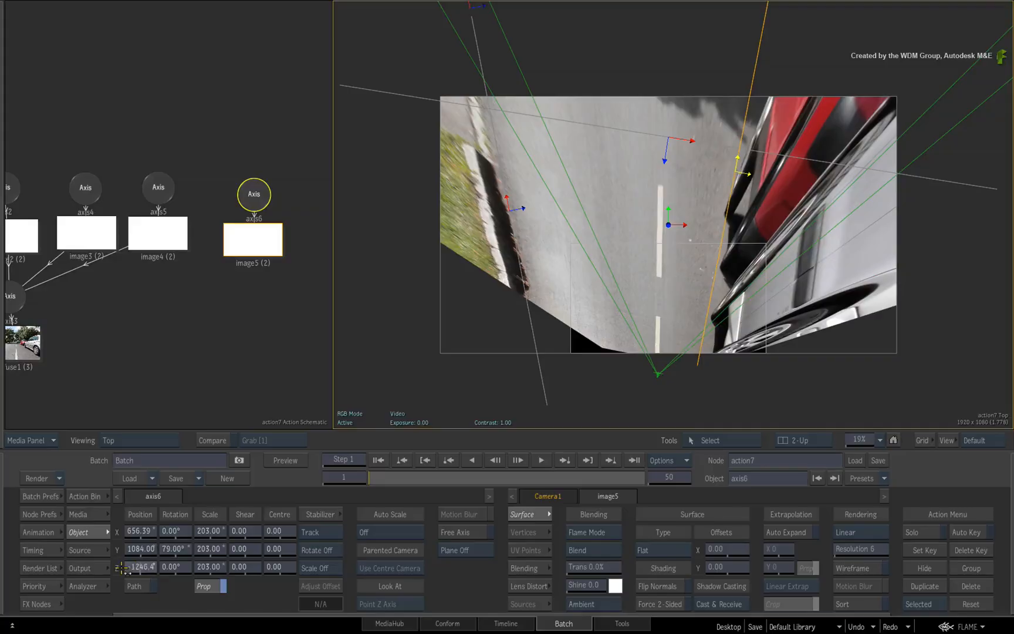
{"action": "left_click_drag", "start_coordinate": [130, 563], "coordinate": [135, 556]}
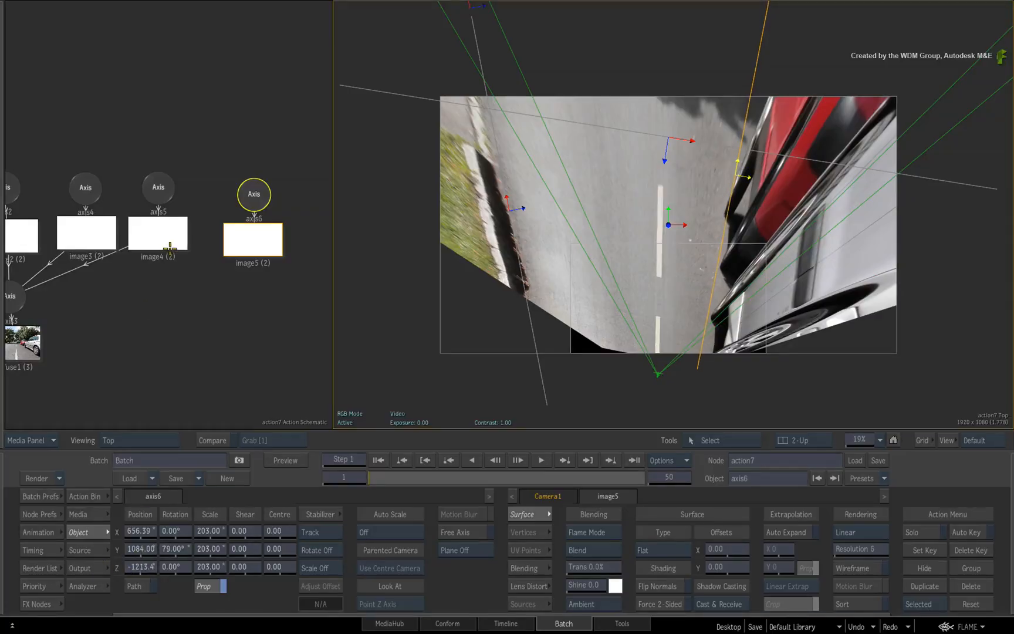
- Tidy the axis6 branch in the schematic and connect image5 to axis3 so the diffuse map projects onto the parked-car wall
{"action": "left_click_drag", "start_coordinate": [254, 194], "coordinate": [230, 182]}
{"action": "left_click_drag", "start_coordinate": [174, 290], "coordinate": [220, 280]}
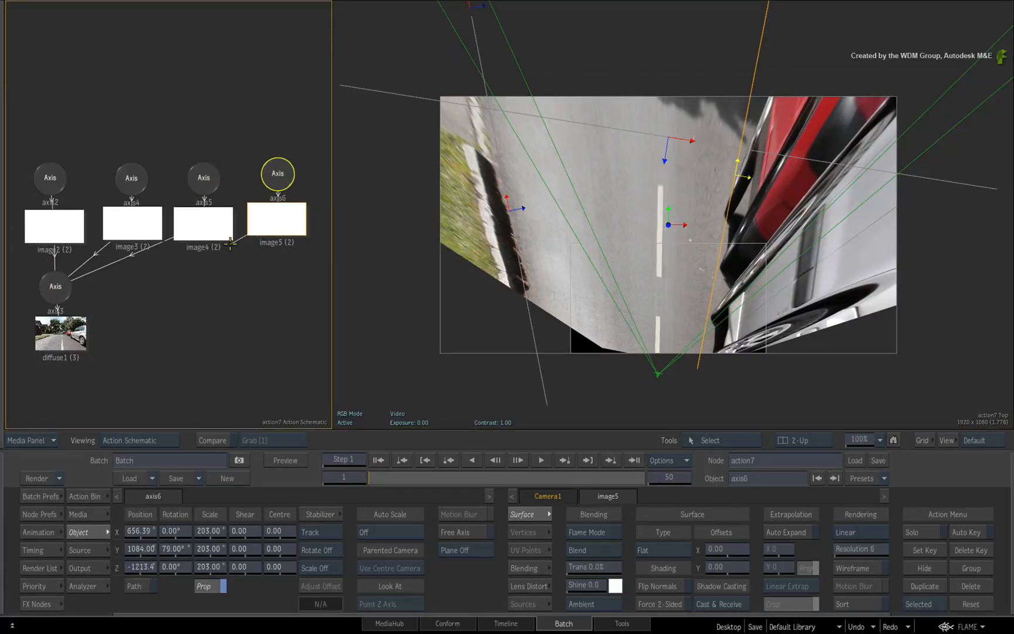
{"action": "key", "text": "space+F4"}
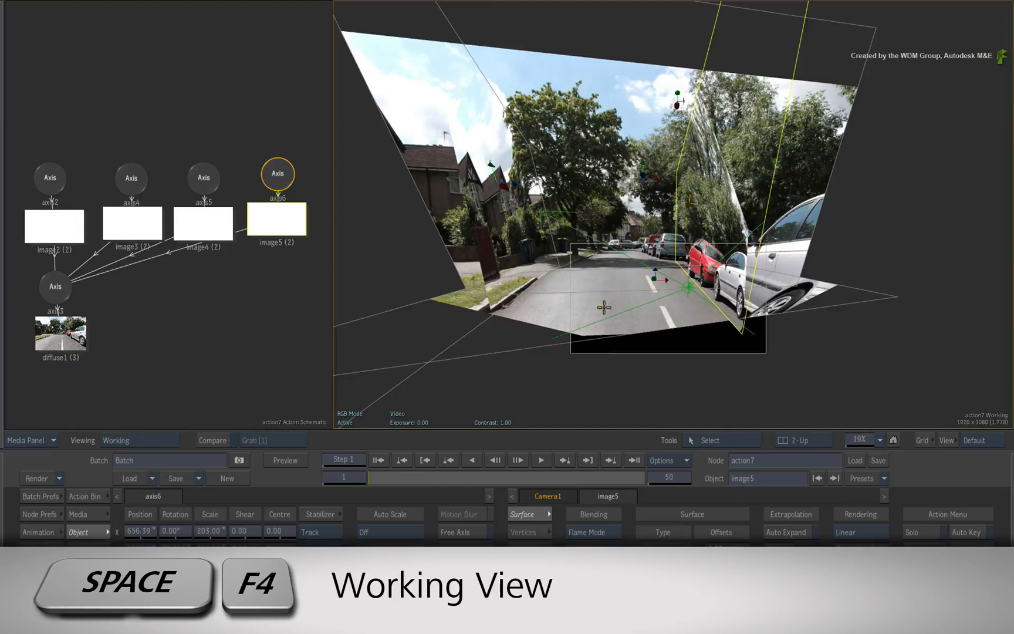
{"action": "left_click_drag", "start_coordinate": [606, 306], "coordinate": [675, 265]}
- Hide the scene icons and inspect the projected street in the working view and through the Camera1 output
{"action": "key", "text": "shift+i"}
{"action": "key", "text": "ctrl+Escape"}
{"action": "left_click_drag", "start_coordinate": [456, 444], "coordinate": [435, 465]}
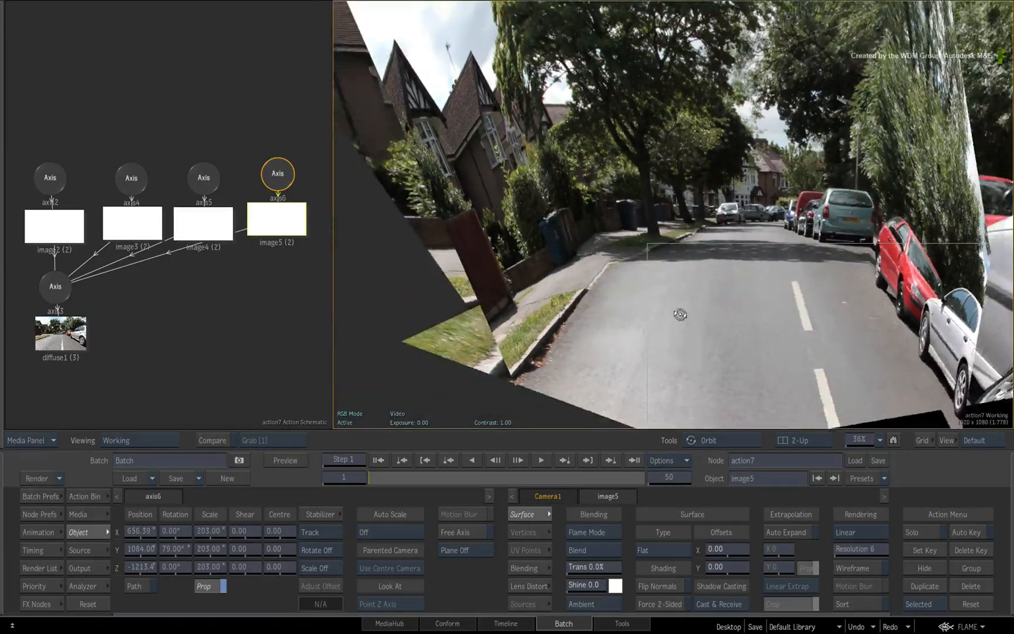
{"action": "key", "text": "F4"}
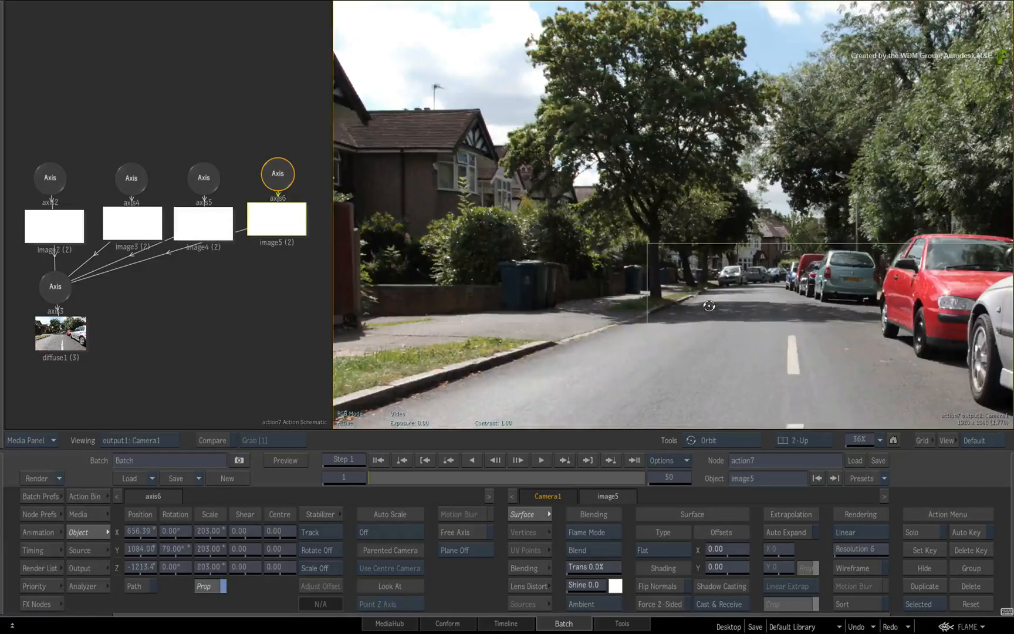
{"action": "left_click_drag", "start_coordinate": [709, 306], "coordinate": [745, 276]}
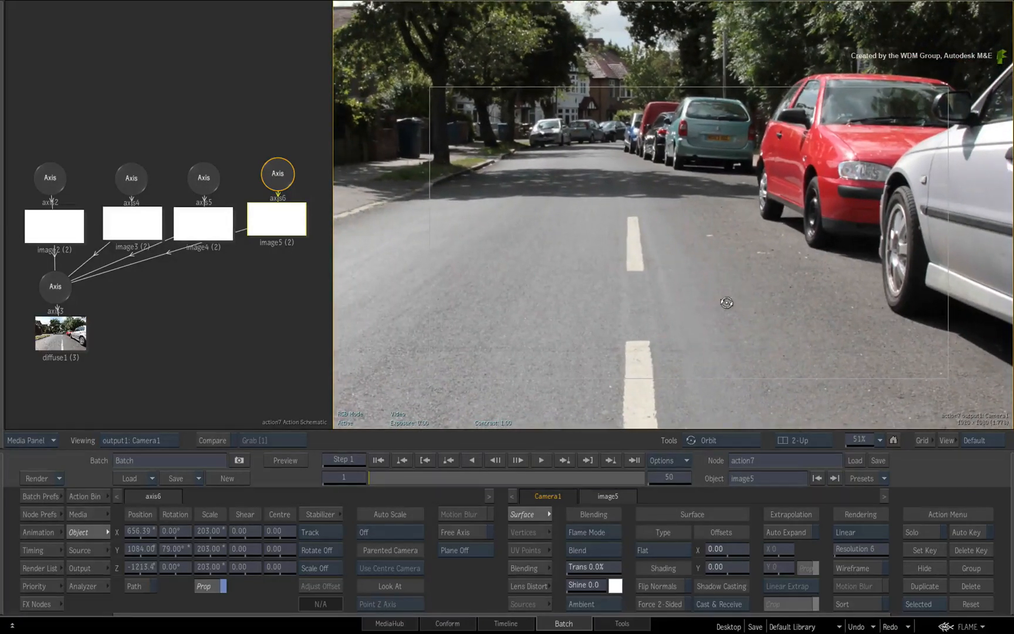